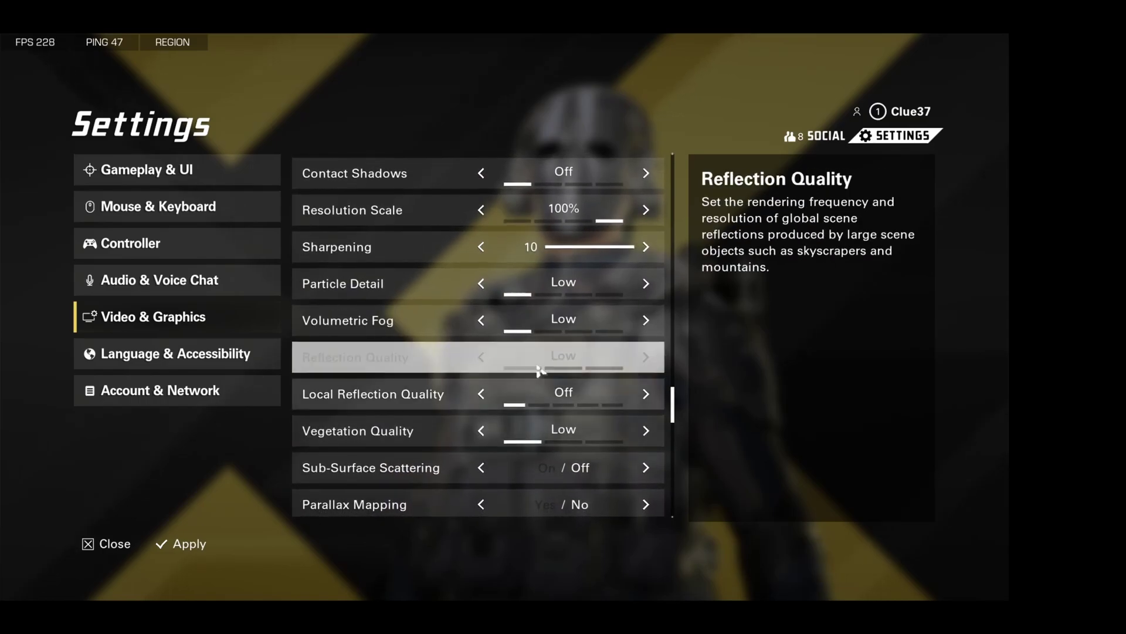
Set Object Detail to 100, keep High-Resolution Sky Textures at No, and apply the video and graphics settings
scroll(669, 419, down, 3)
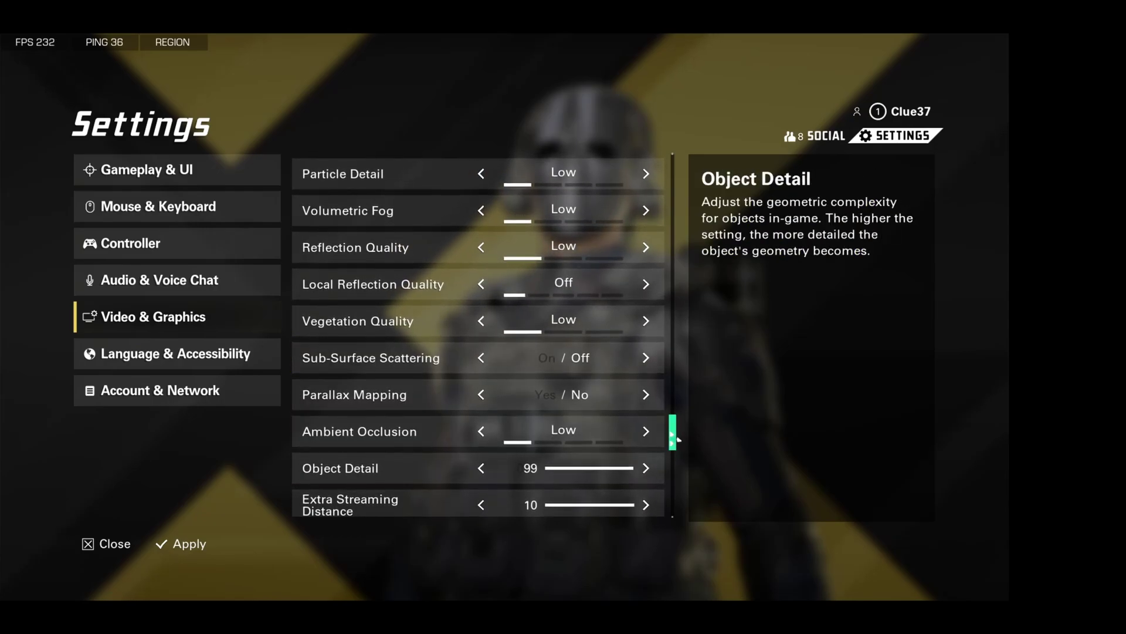
scroll(674, 446, down, 2)
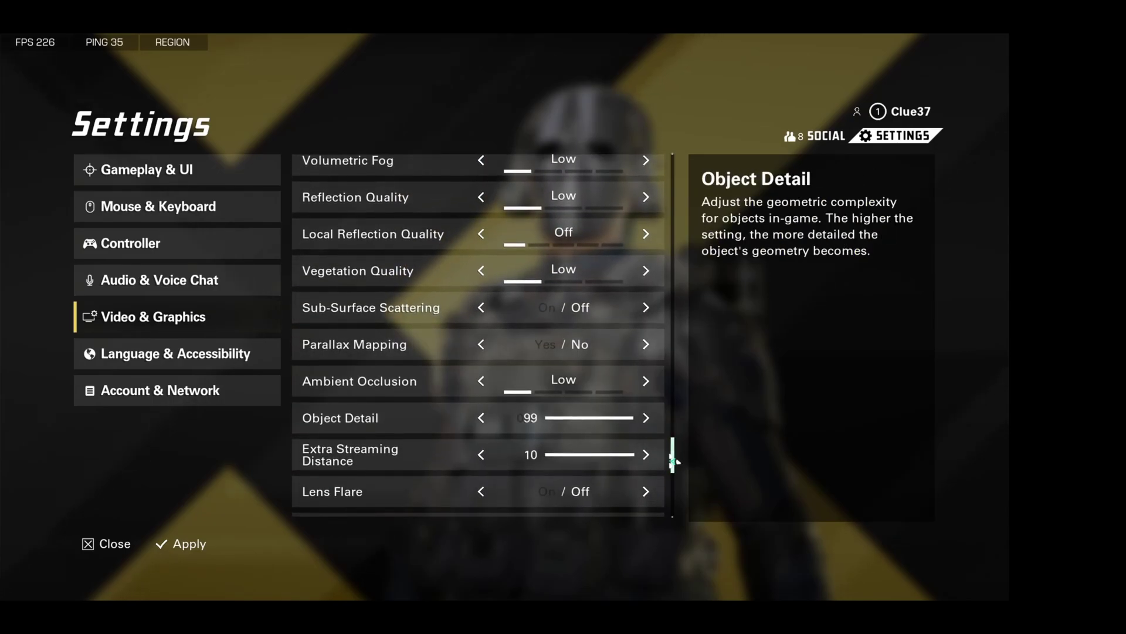
scroll(678, 469, down, 2)
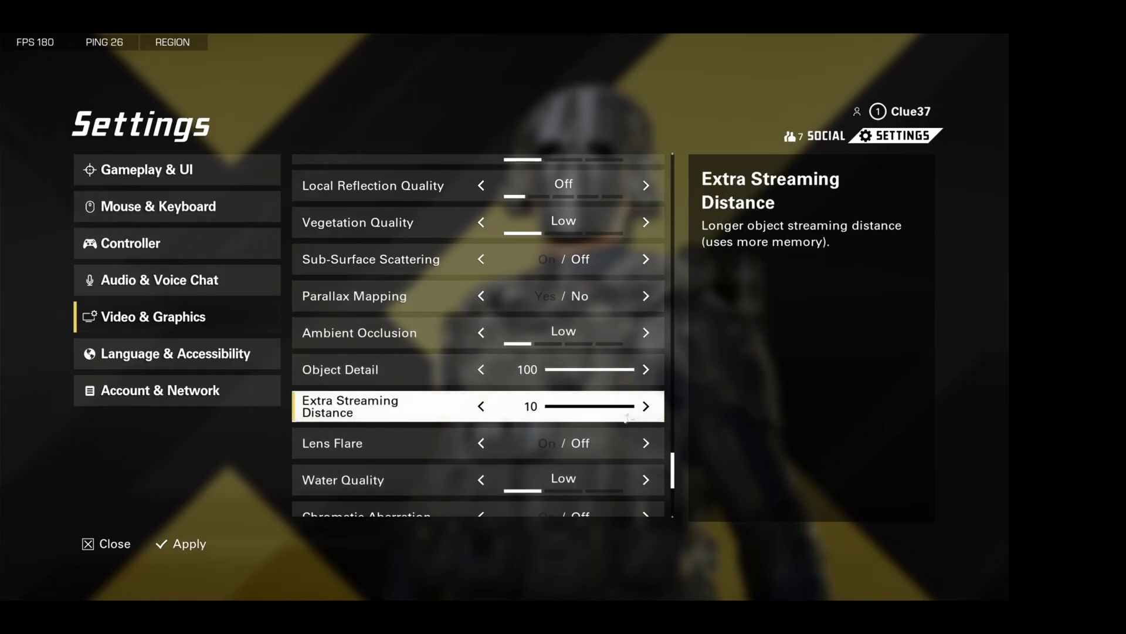
drag(673, 466, 677, 501)
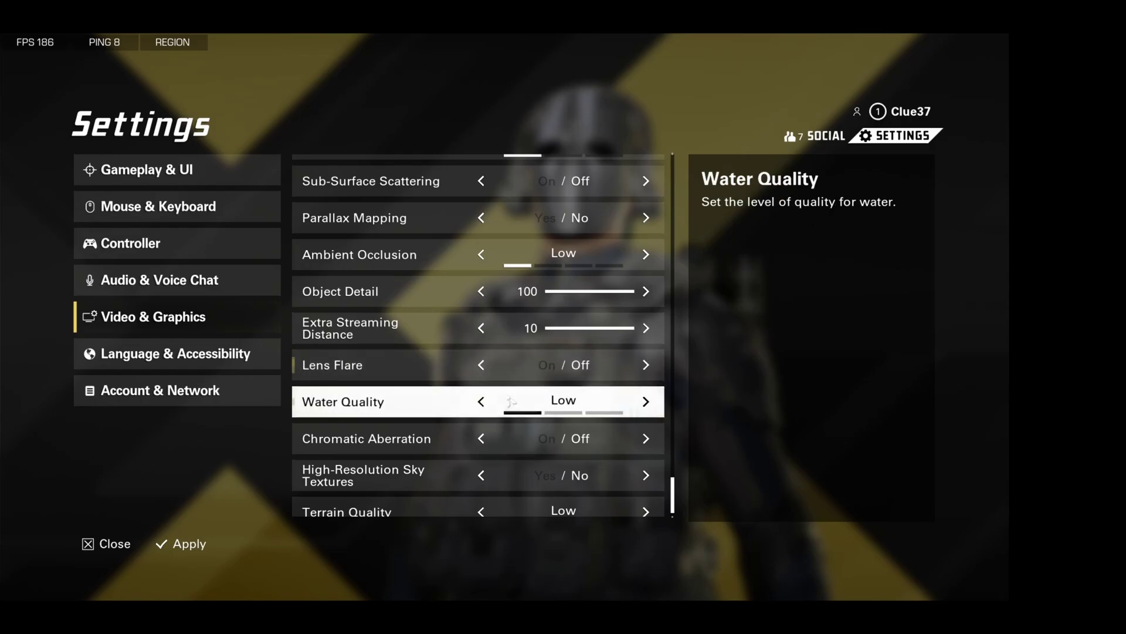
drag(674, 494, 673, 523)
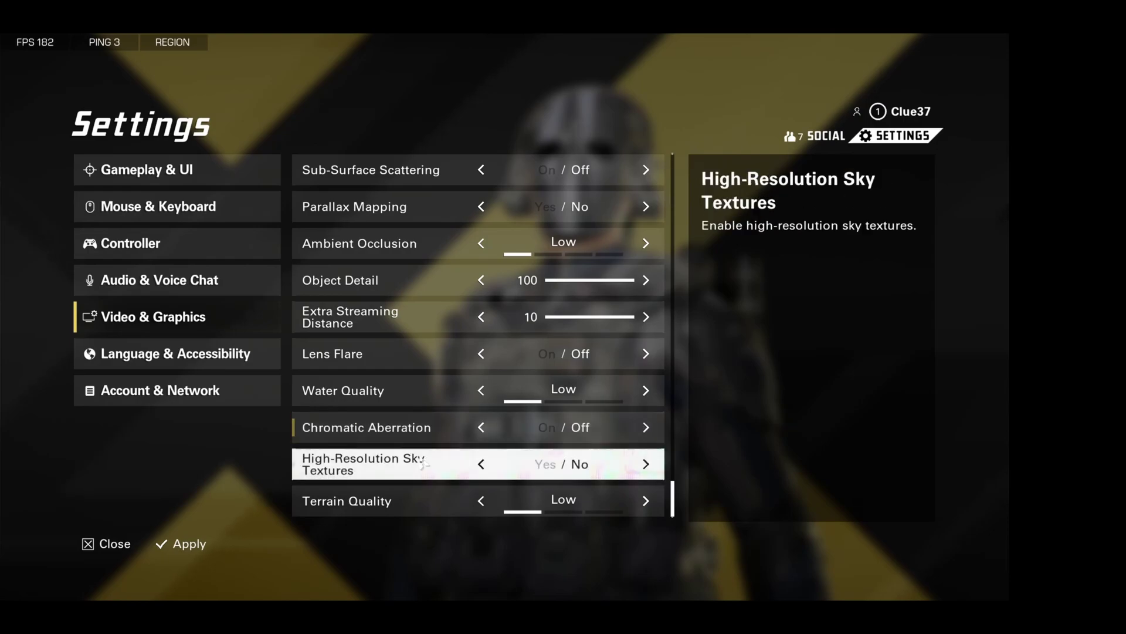
click(593, 477)
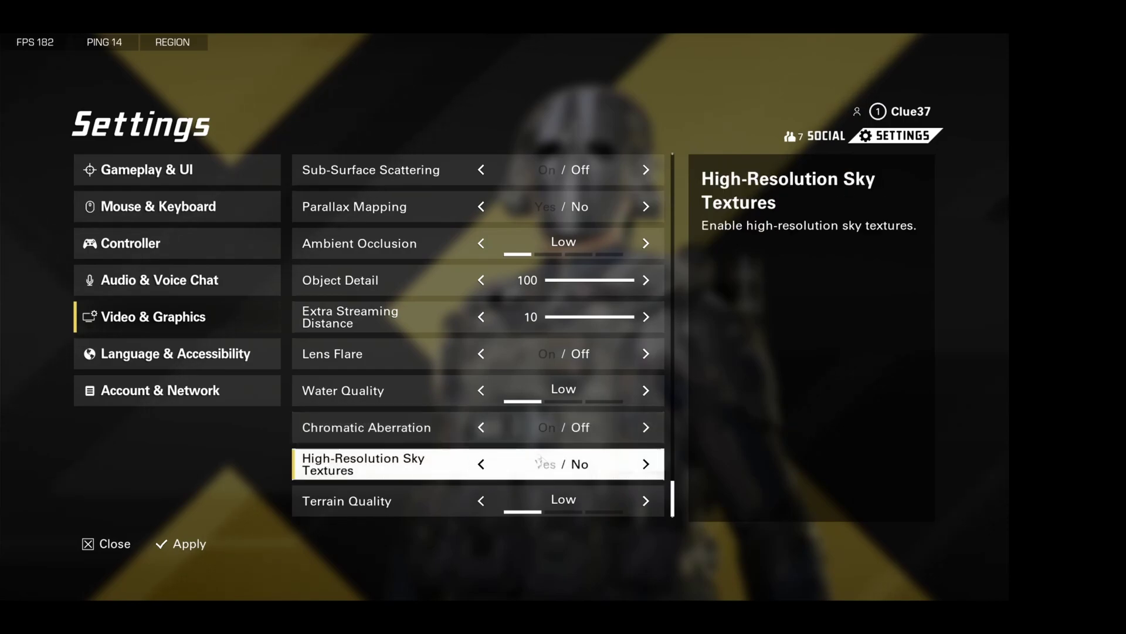
click(175, 543)
click(396, 370)
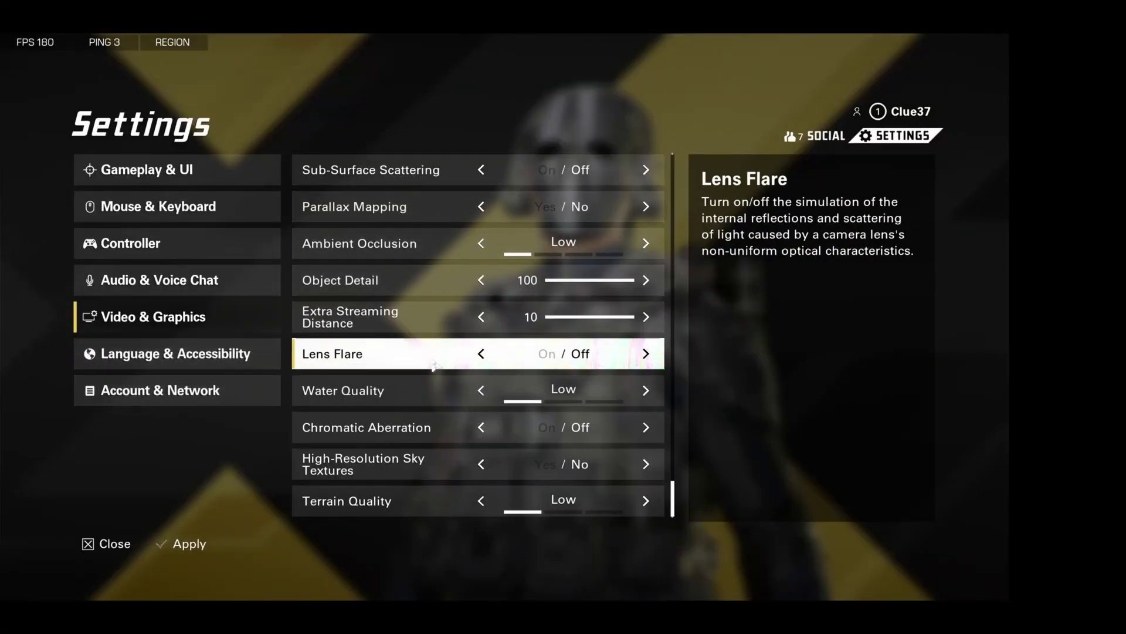
scroll(431, 360, up, 3)
scroll(431, 360, up, 15)
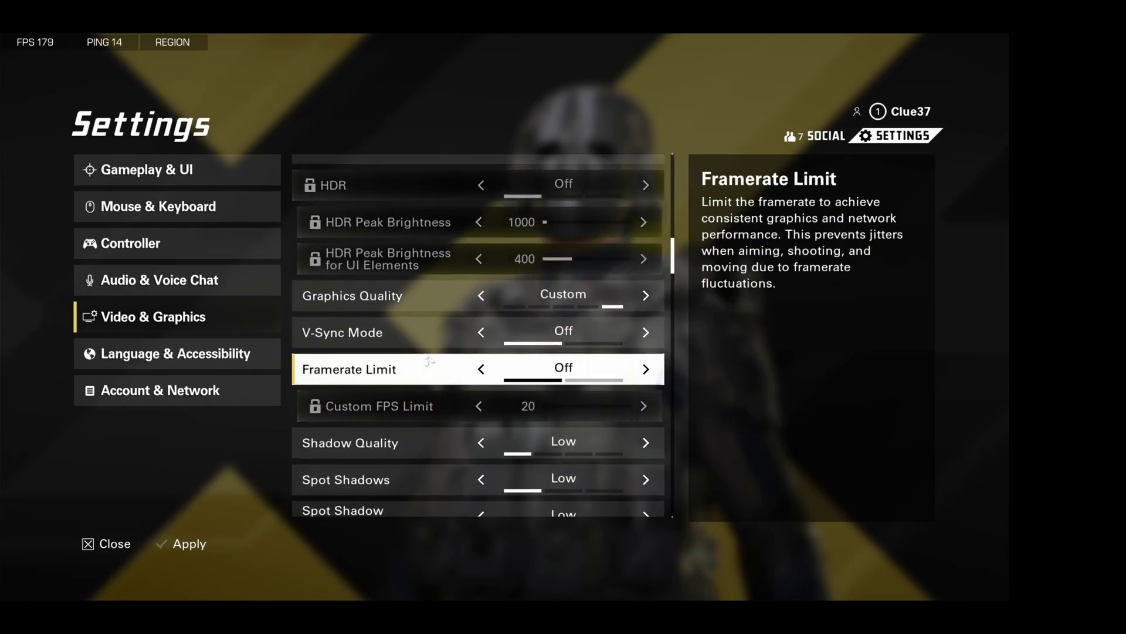
scroll(428, 360, up, 5)
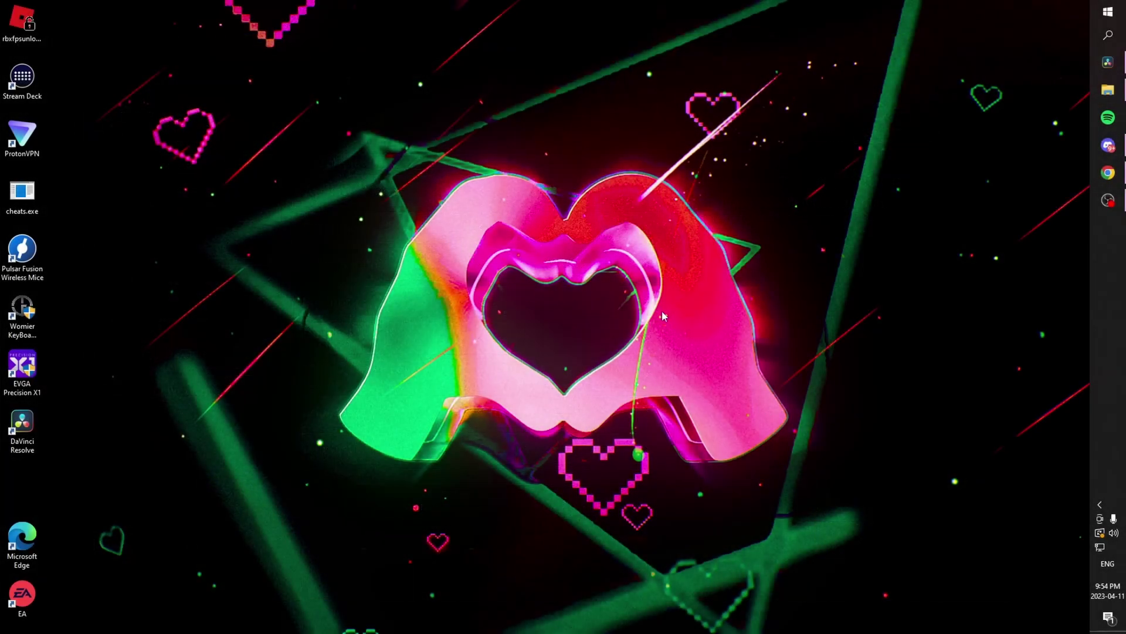
Open the resolution settings in NVIDIA Control Panel and choose a 240Hz refresh rate for the 1920 × 1080 Dell display
right_click(662, 311)
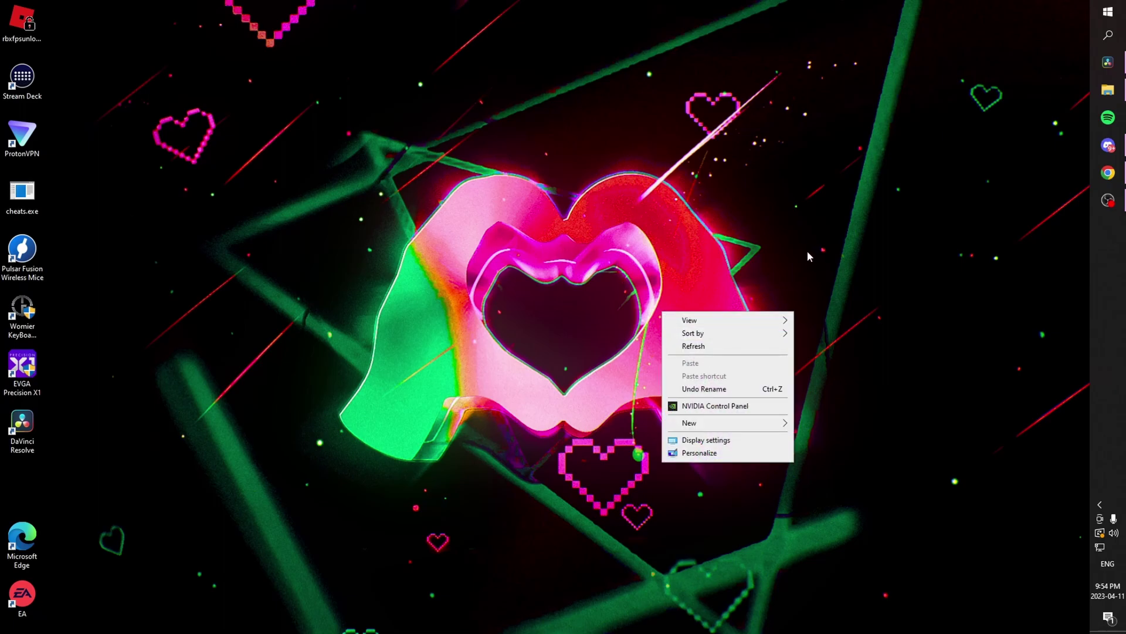
click(729, 406)
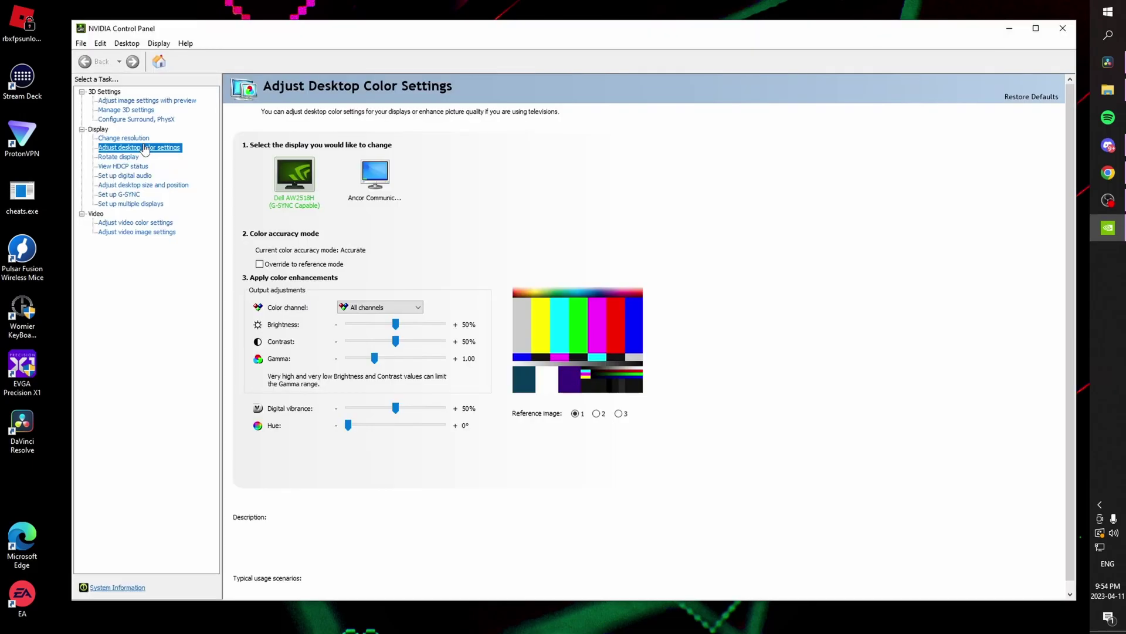
click(124, 138)
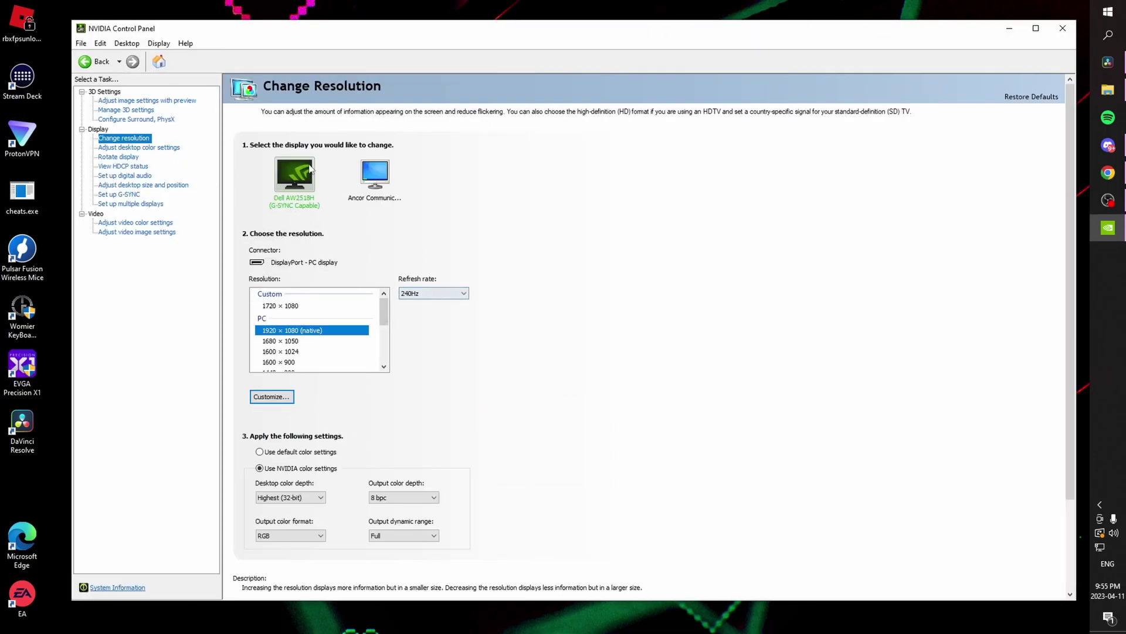
click(450, 300)
click(409, 304)
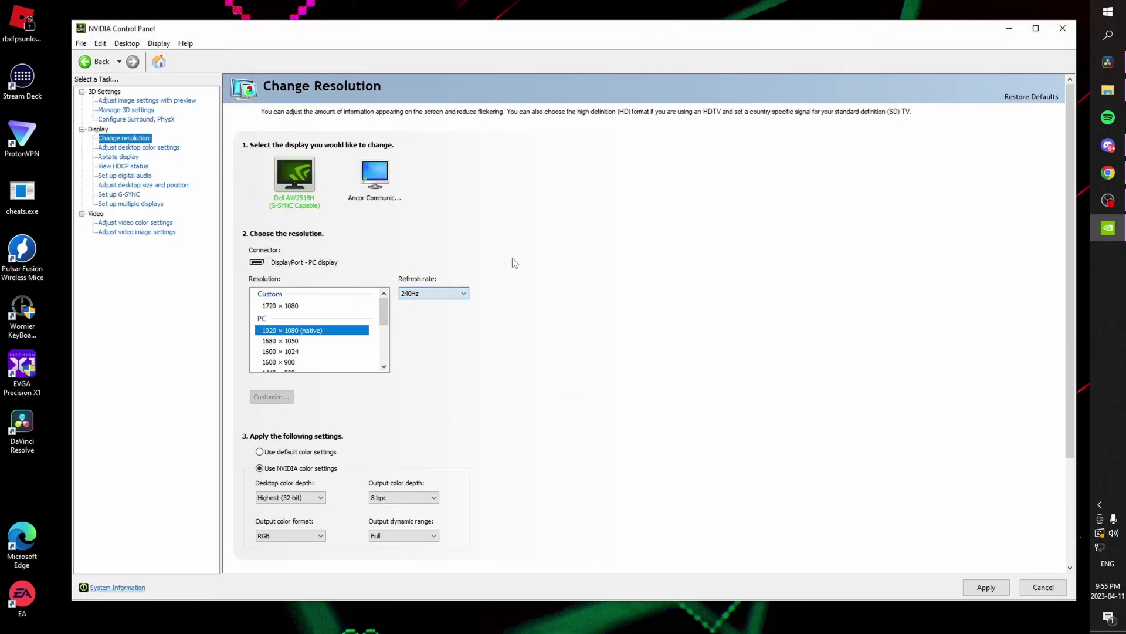
click(457, 293)
click(431, 304)
Use NVIDIA color settings with Highest (32-bit) desktop color depth and Full output dynamic range
scroll(261, 360, down, 2)
scroll(398, 382, down, 1)
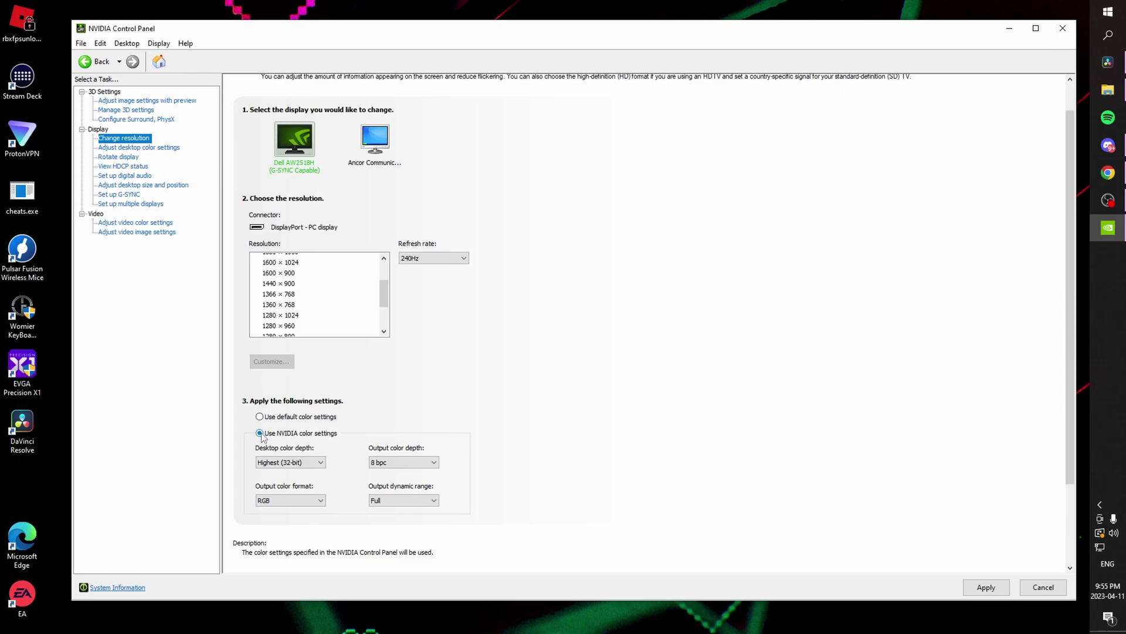
click(280, 463)
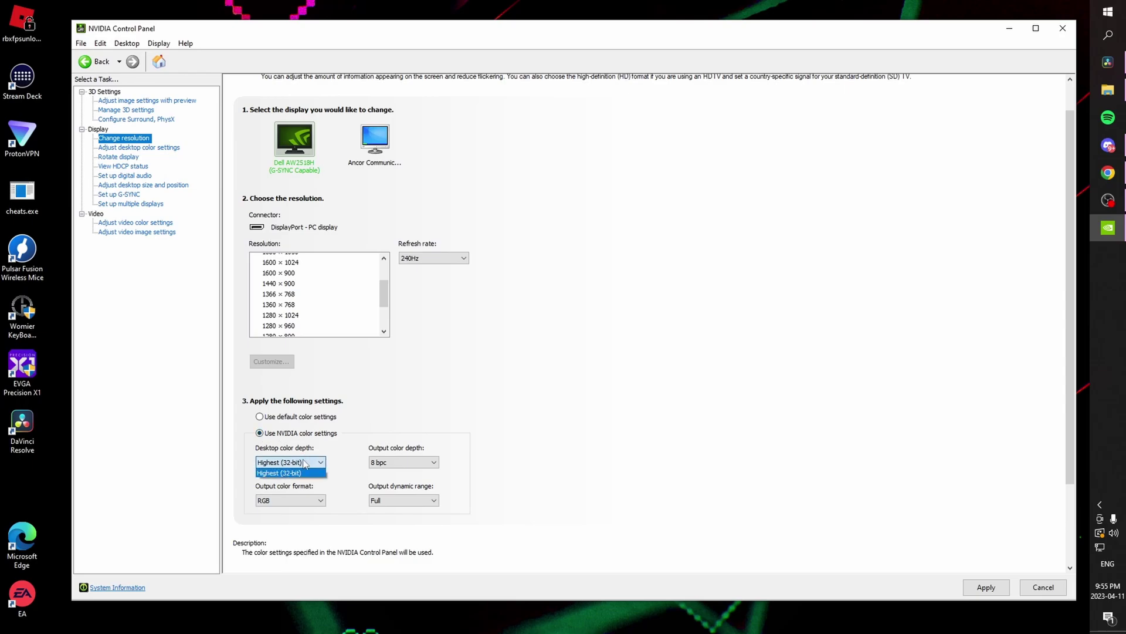
click(302, 464)
click(404, 500)
click(387, 510)
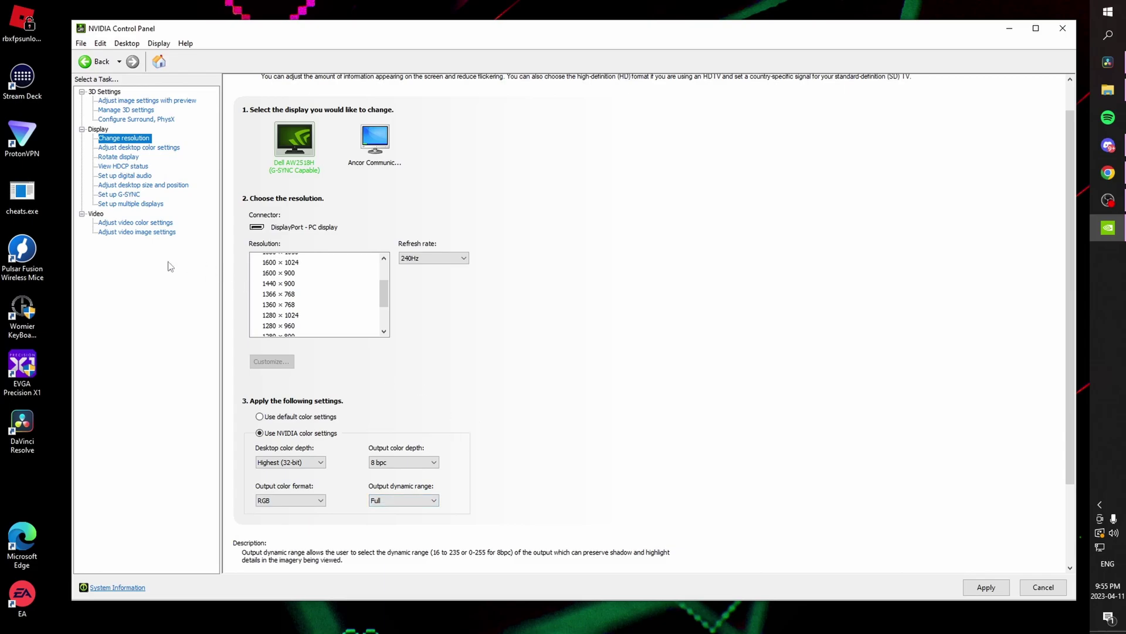
scroll(402, 223, up, 1)
Examine the global 3D settings, including low latency mode, power management, texture filtering, and vertical sync
click(126, 110)
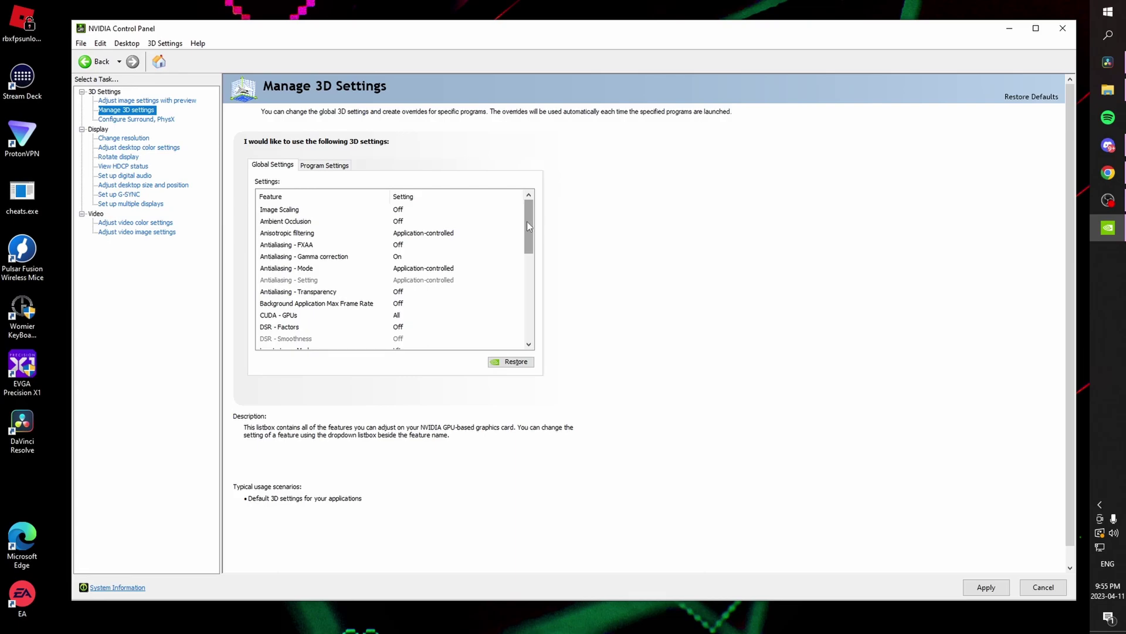
drag(526, 231, 527, 270)
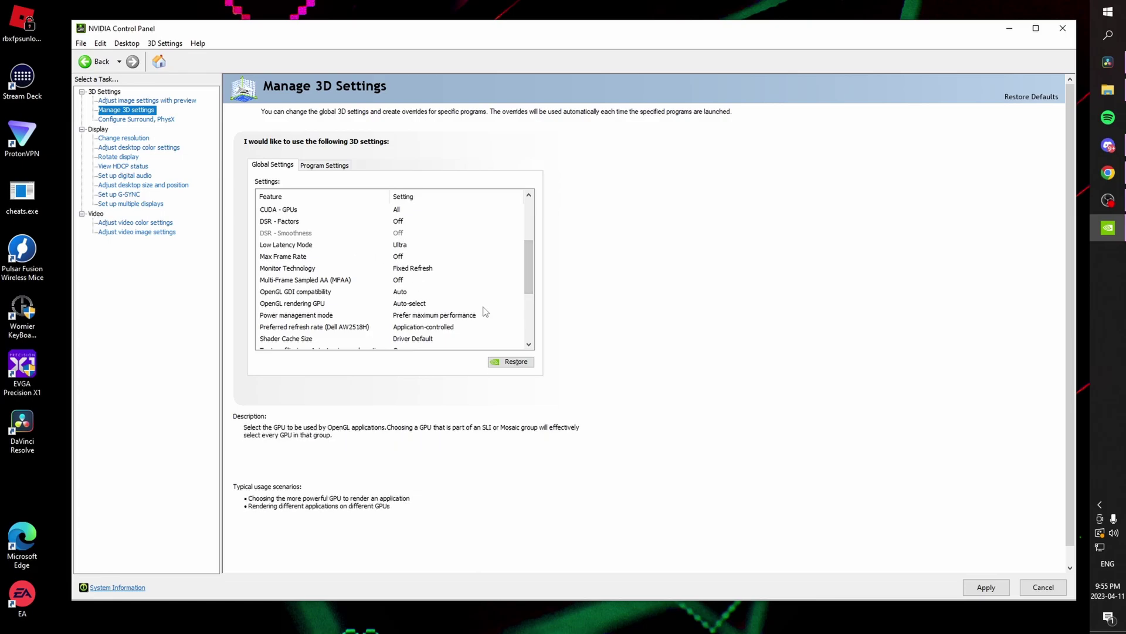
scroll(470, 258, down, 2)
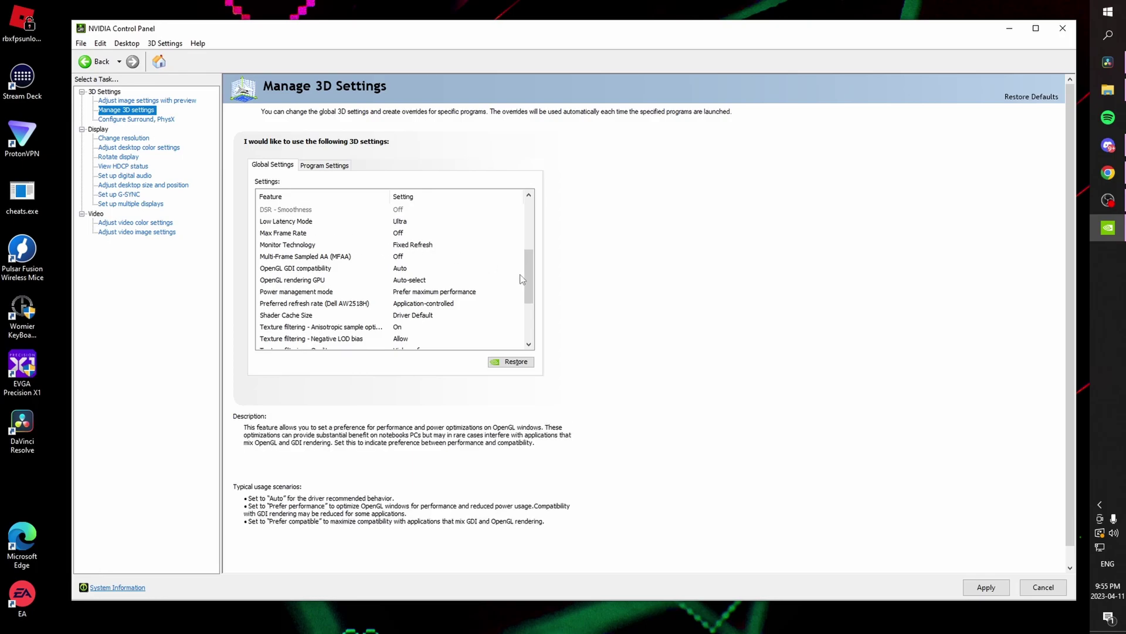
scroll(528, 282, down, 4)
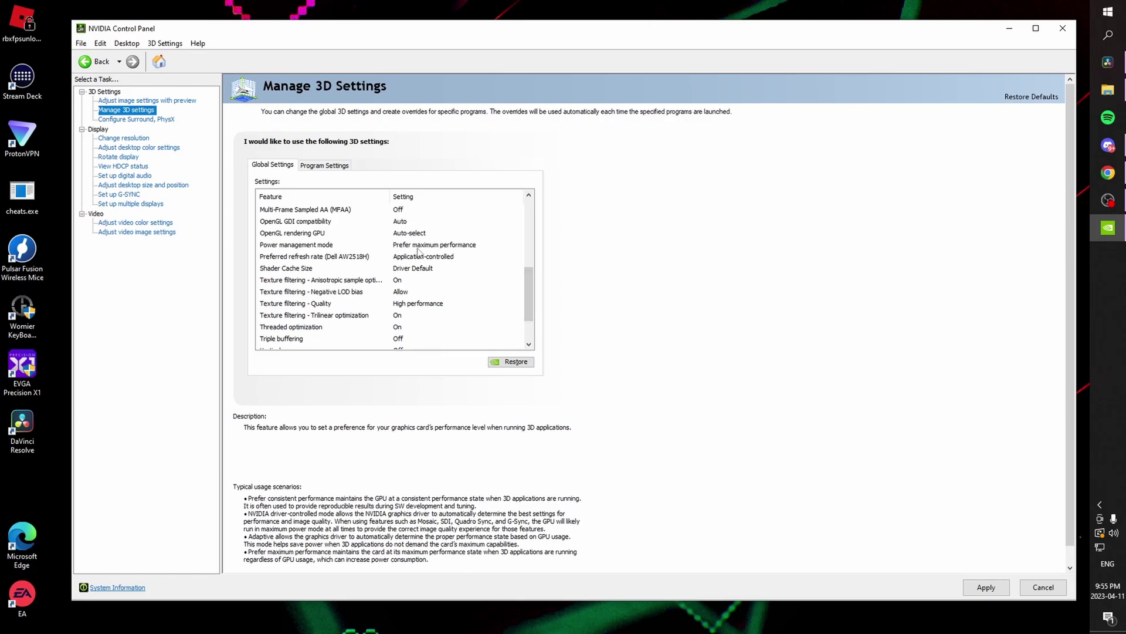
scroll(529, 291, down, 4)
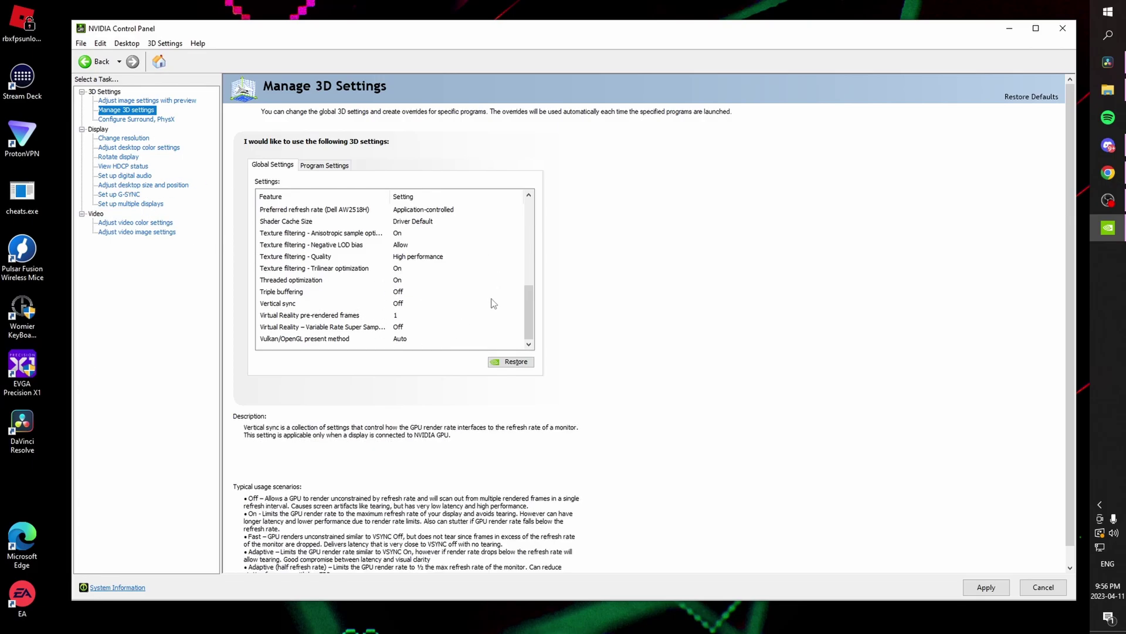
Set the digital vibrance to 50% in the desktop color settings
click(141, 147)
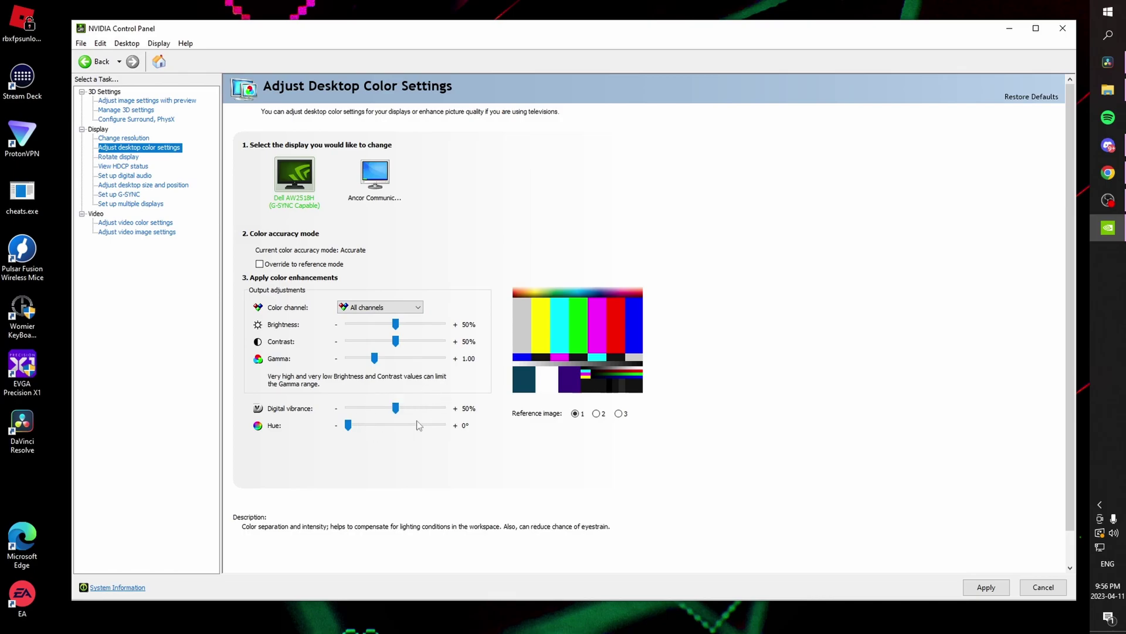
mouse_move(401, 407)
mouse_down()
mouse_move(443, 408)
mouse_move(387, 414)
mouse_move(397, 412)
mouse_up()
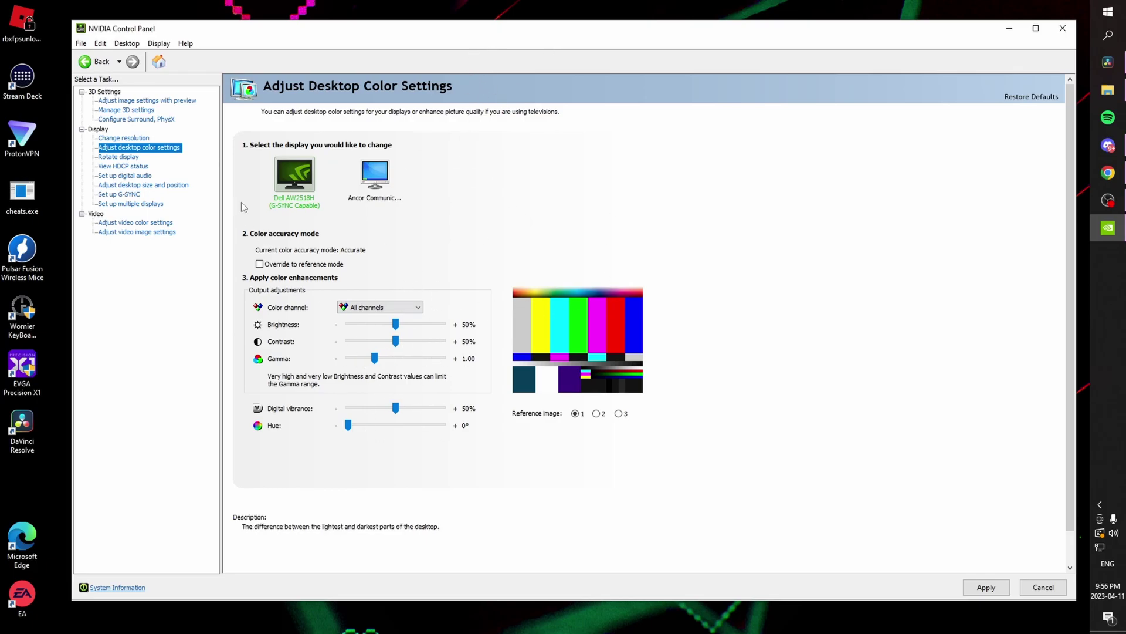
Apply Full-screen scaling performed on the GPU with the scaling mode override for games enabled, and close NVIDIA Control Panel
click(143, 185)
click(618, 332)
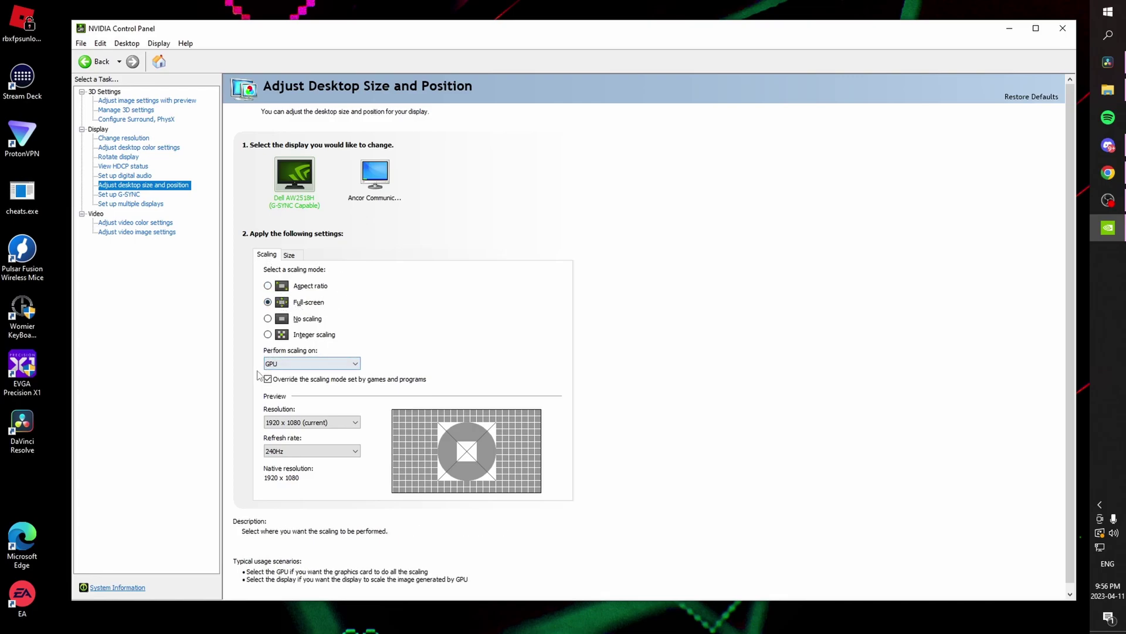
click(296, 365)
click(296, 373)
click(267, 379)
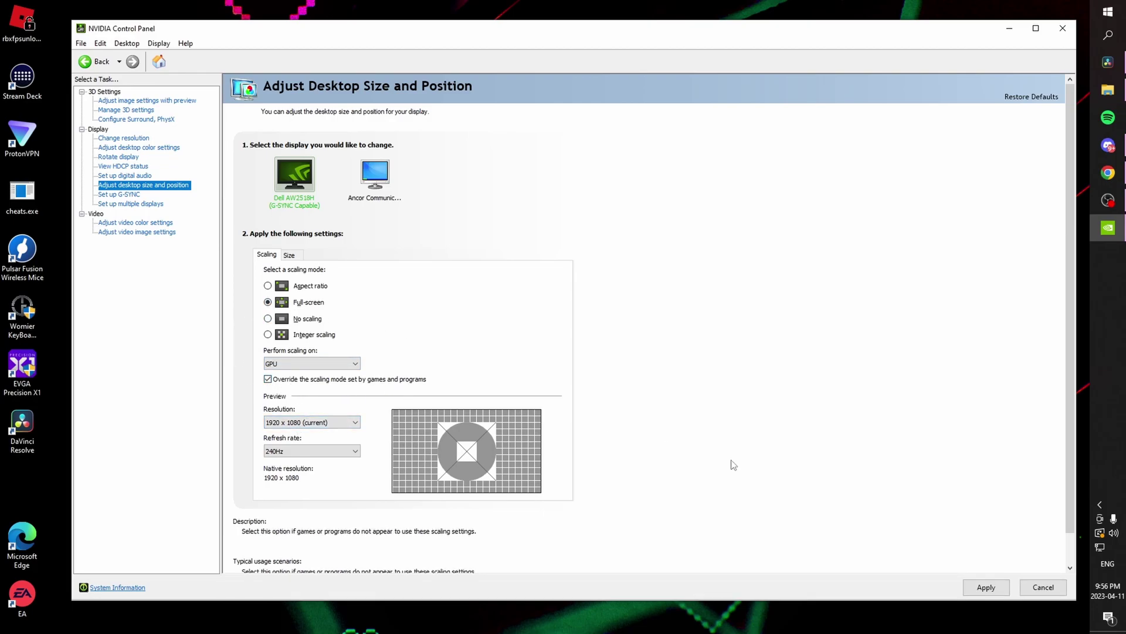
click(978, 588)
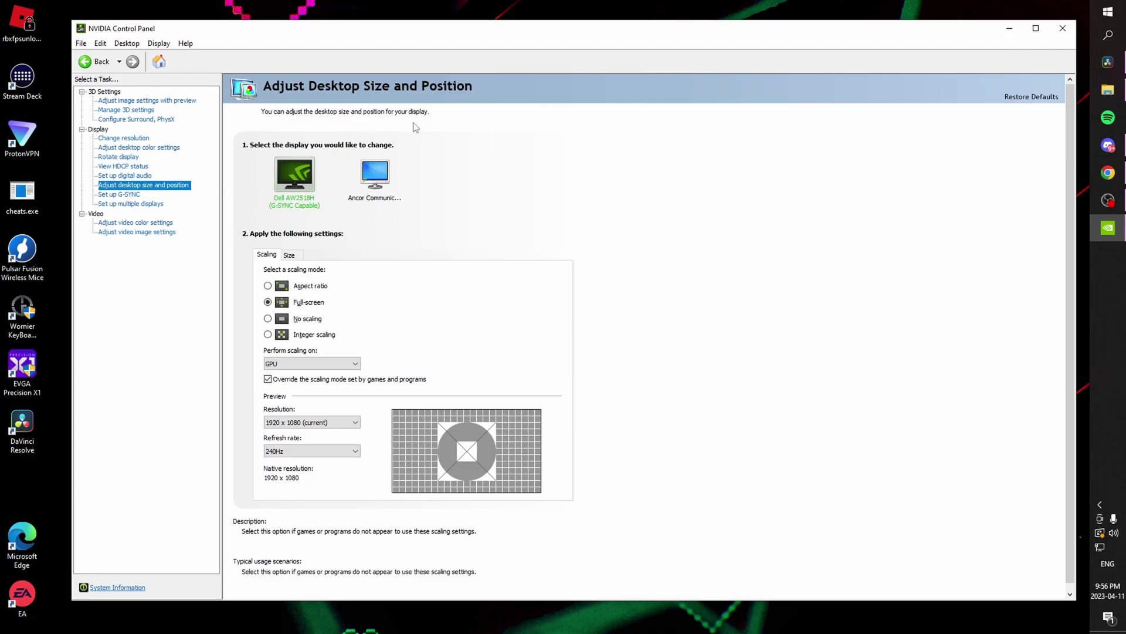
click(1062, 28)
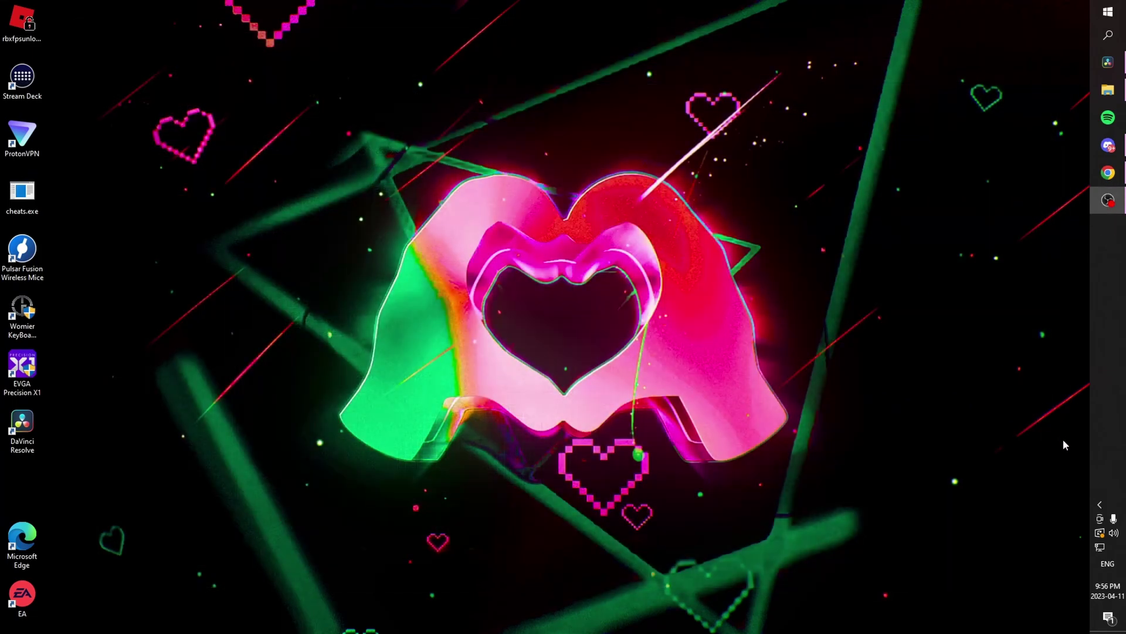
Open the vibranceGUI window from the hidden tray programs and move it to the middle of the desktop
click(1100, 505)
double_click(1031, 481)
drag(951, 79, 601, 165)
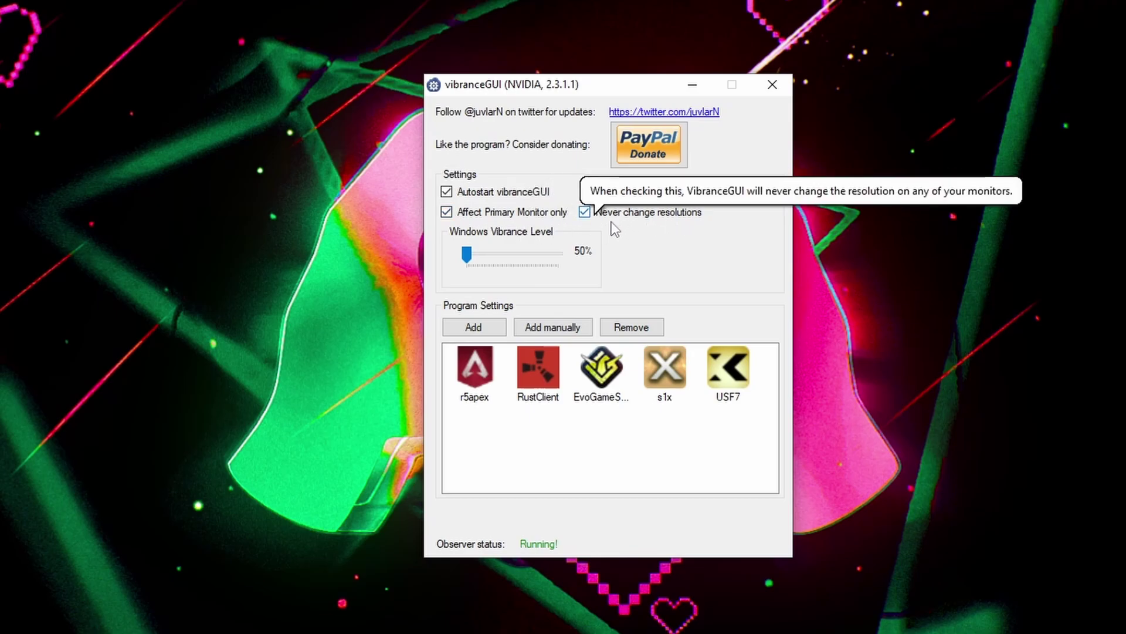
click(476, 327)
drag(489, 201, 462, 274)
click(291, 293)
click(753, 265)
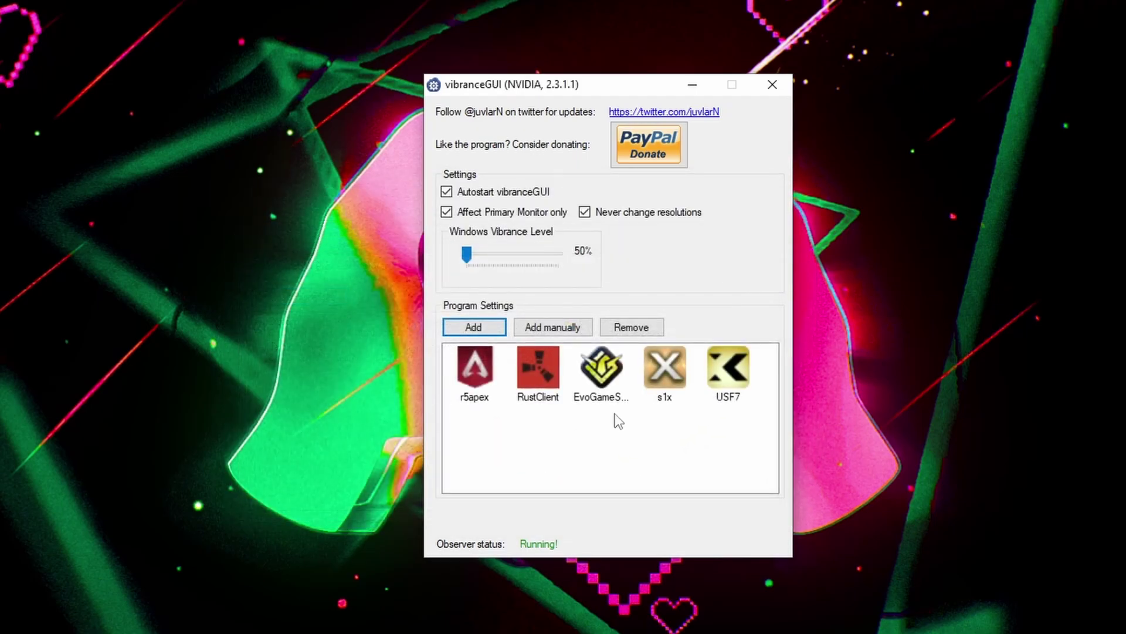
Manually add USF7.exe from the XDefiant game folder to the vibranceGUI program list
click(552, 326)
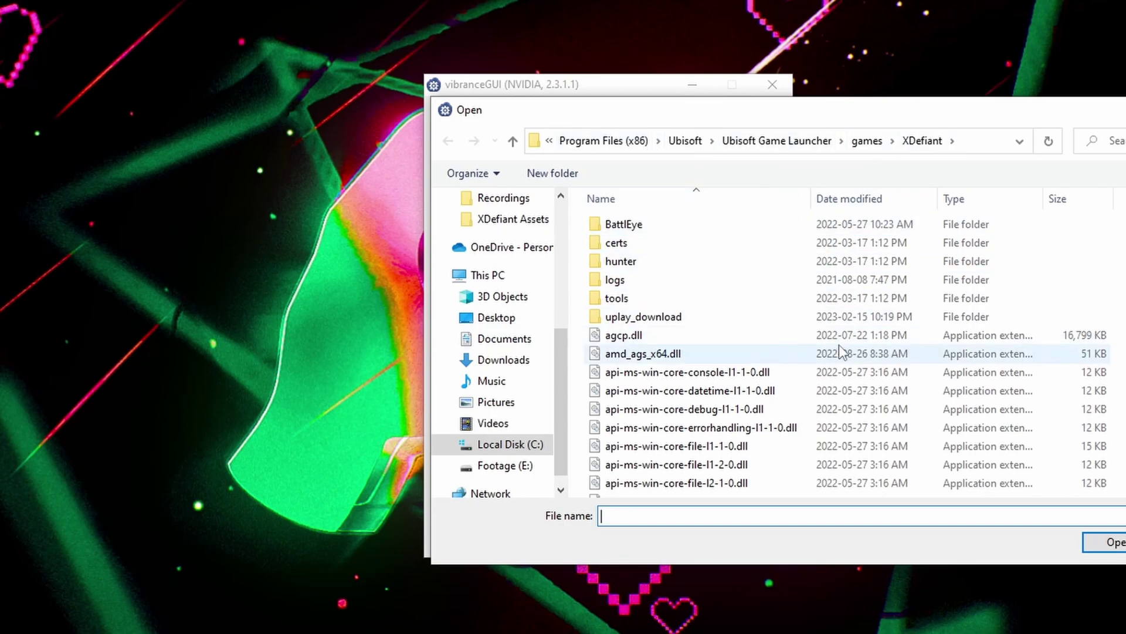
scroll(745, 321, down, 13)
scroll(745, 322, down, 5)
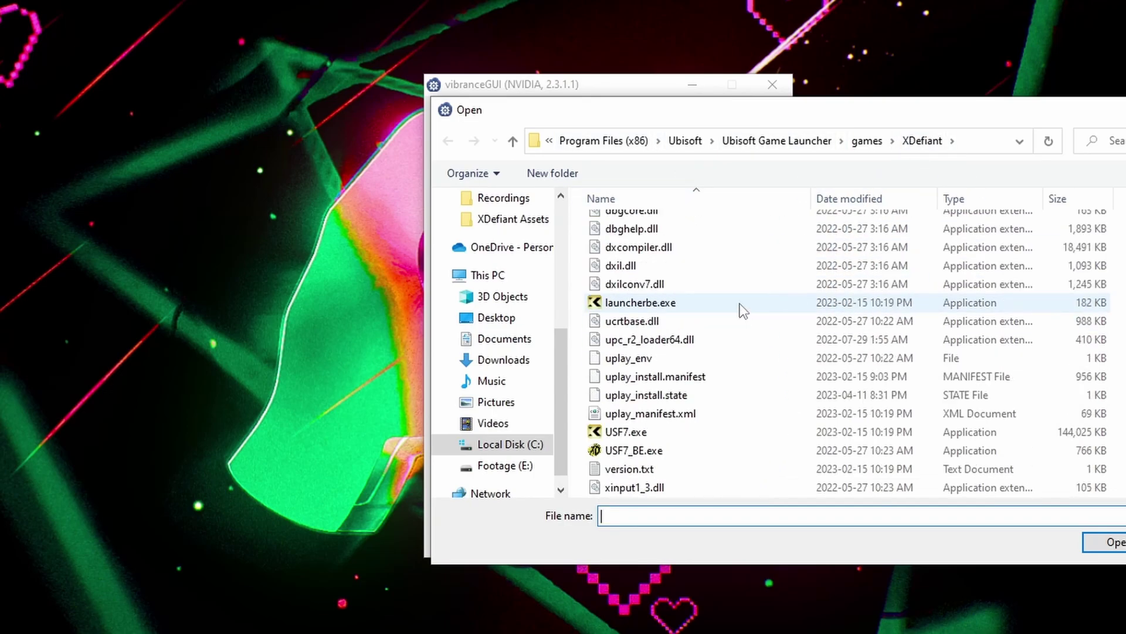
double_click(723, 431)
Save the USF7 program settings with an Ingame Vibrance Level of 100% and no in-game resolution change
double_click(738, 368)
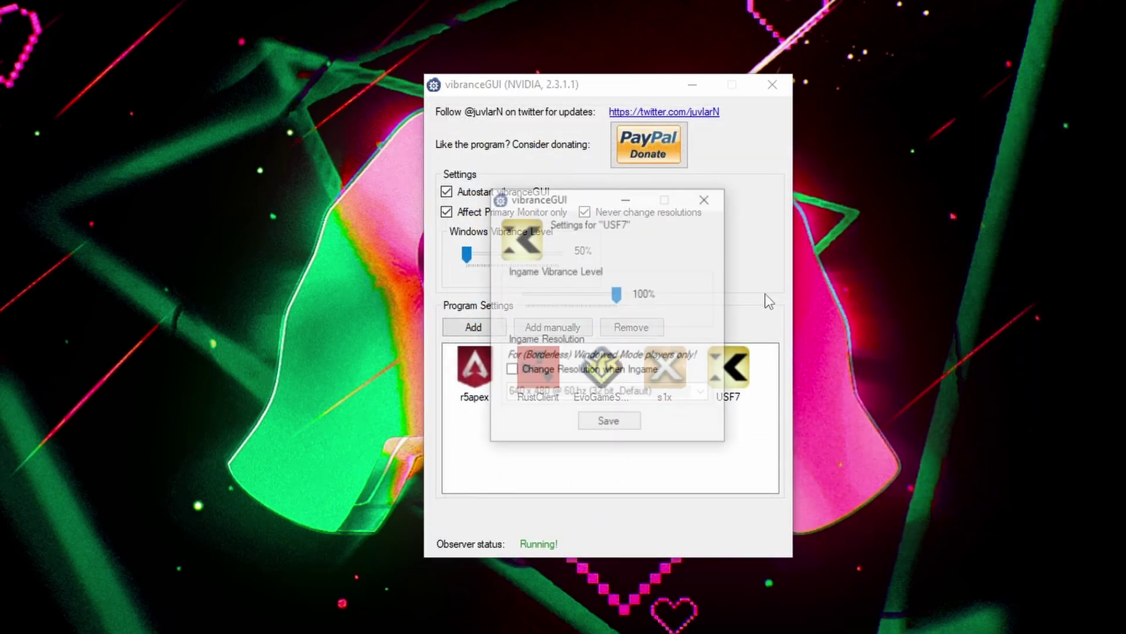
drag(590, 202, 836, 183)
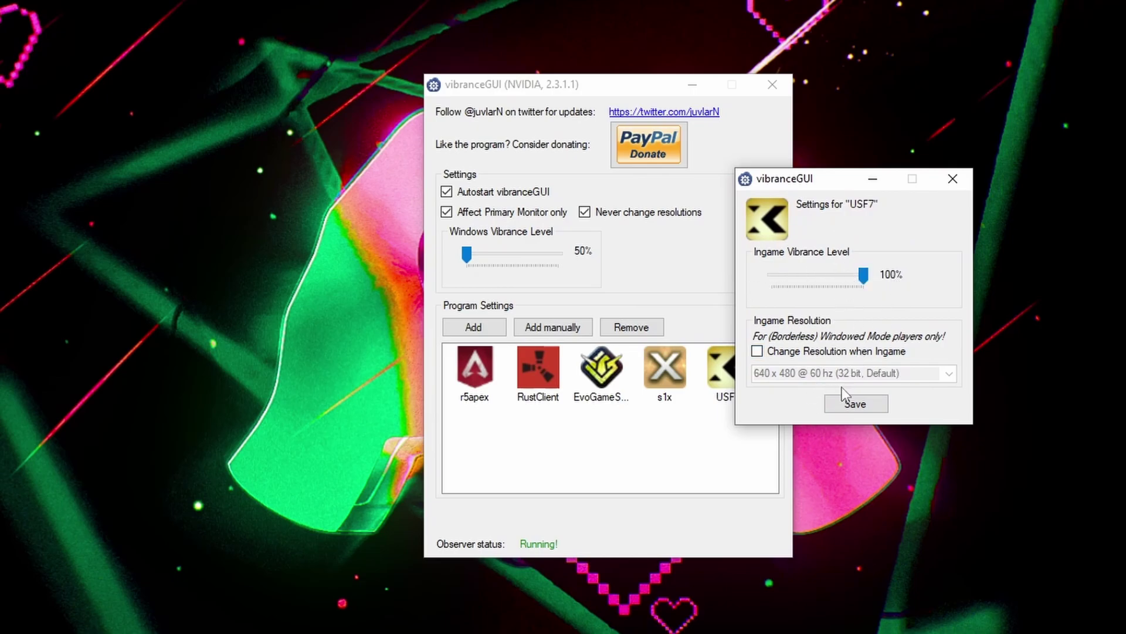
click(851, 406)
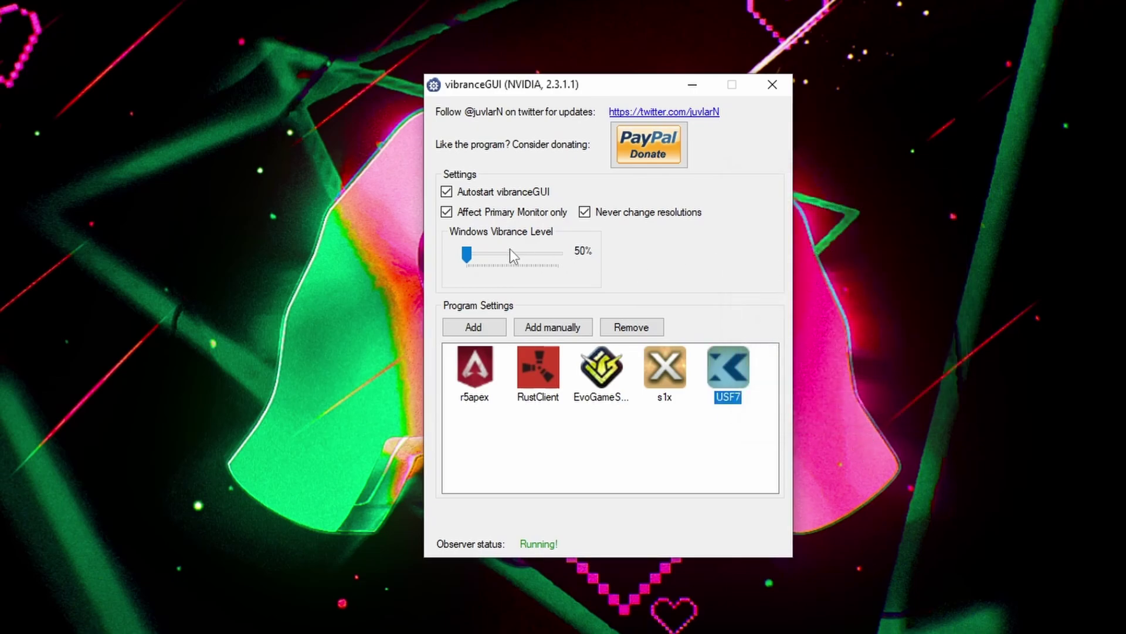
Try a higher Windows Vibrance Level and return it to 50%
drag(465, 255, 511, 263)
drag(508, 262, 449, 259)
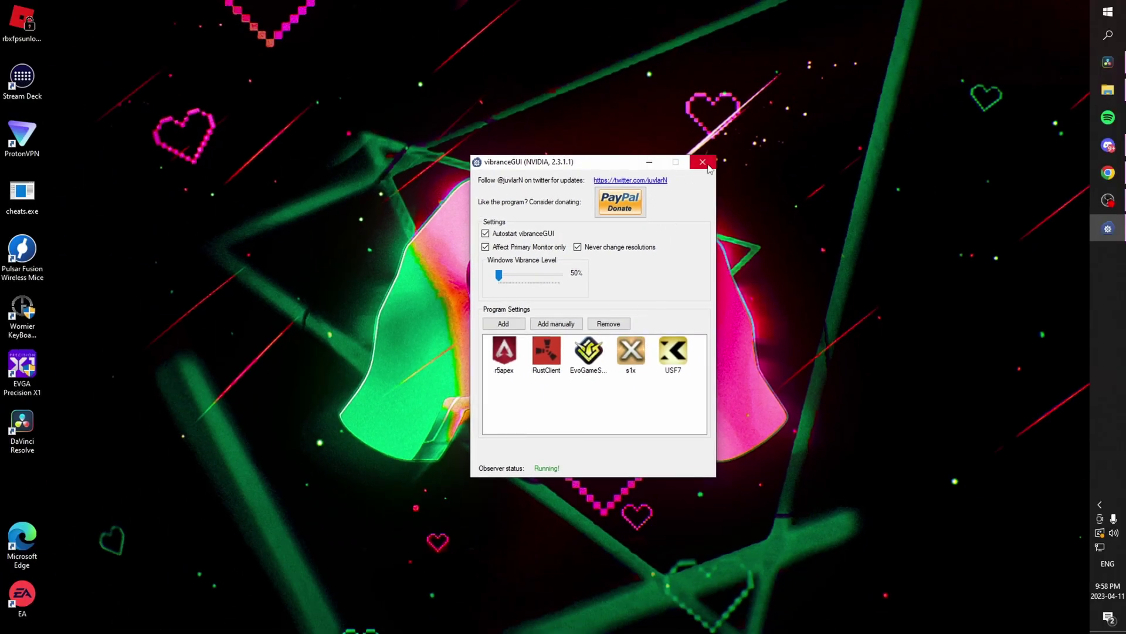
Minimize the vibranceGUI window and check for its icon among the hidden tray programs
click(650, 163)
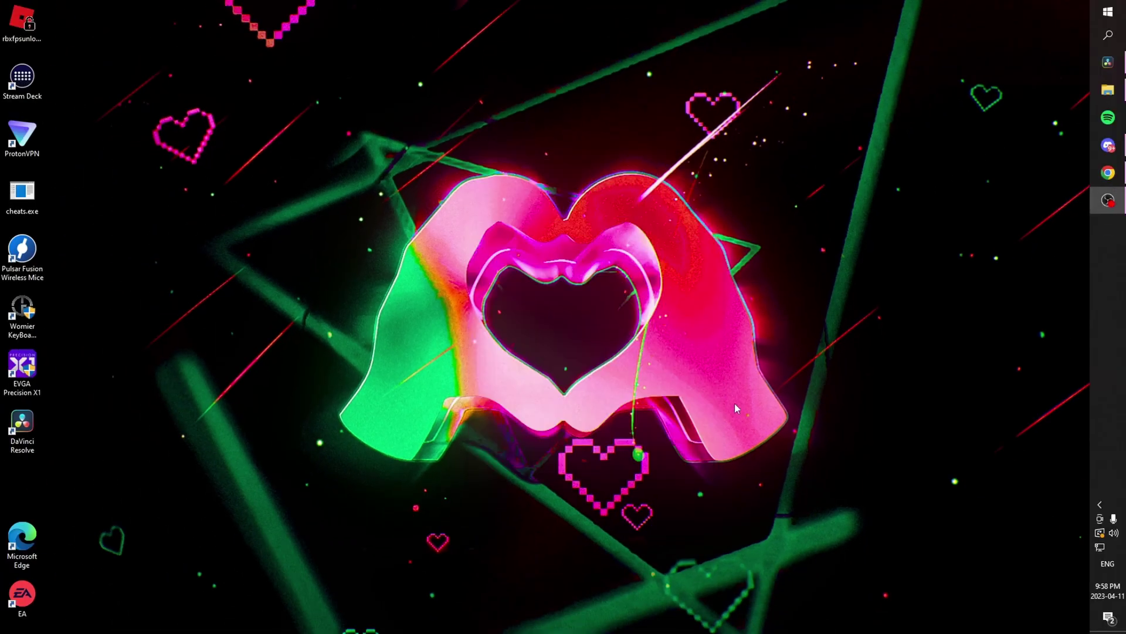
click(1100, 505)
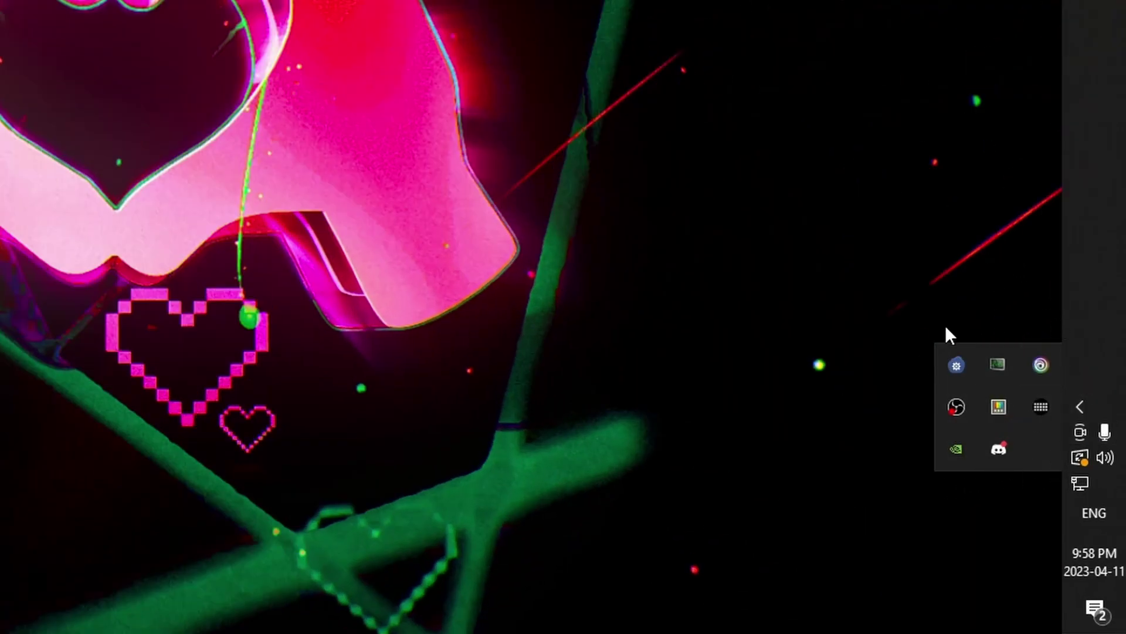
click(923, 240)
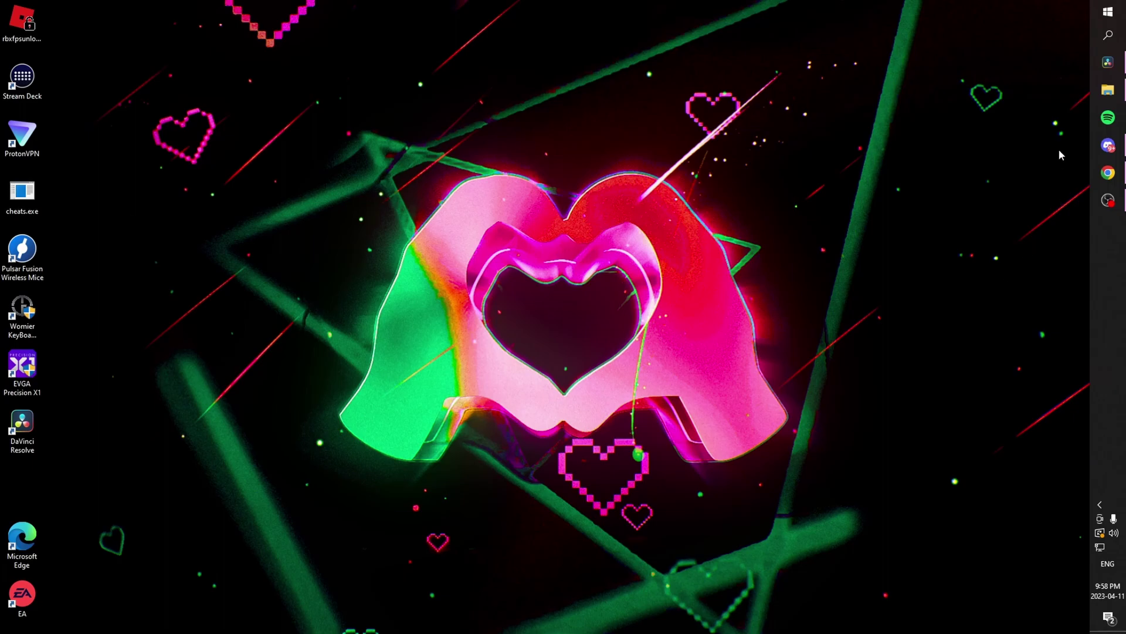
Switch to File Explorer and open the XDefiant game folder at Program Files (x86) > Ubisoft > Ubisoft Game Launcher > games
click(1108, 90)
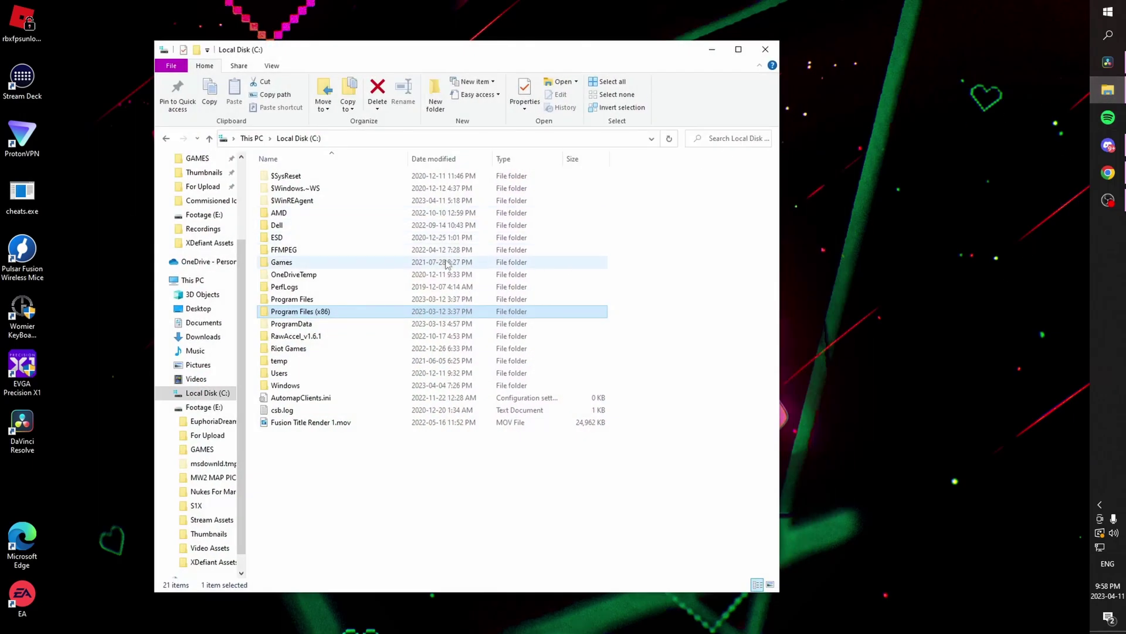
double_click(337, 312)
scroll(346, 420, down, 5)
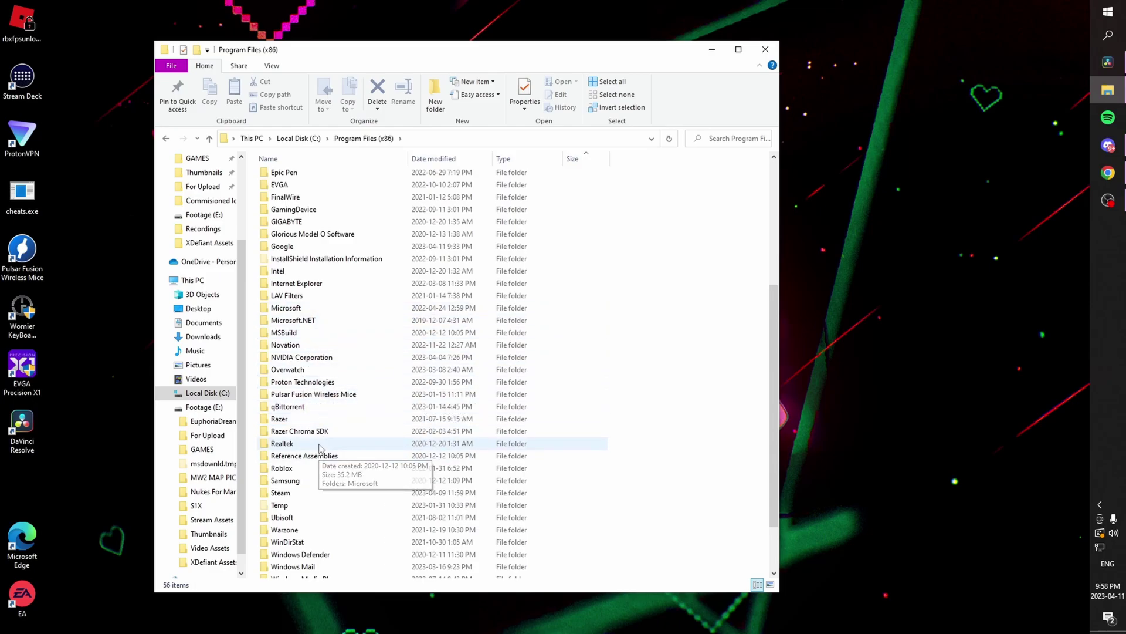
scroll(317, 502, down, 2)
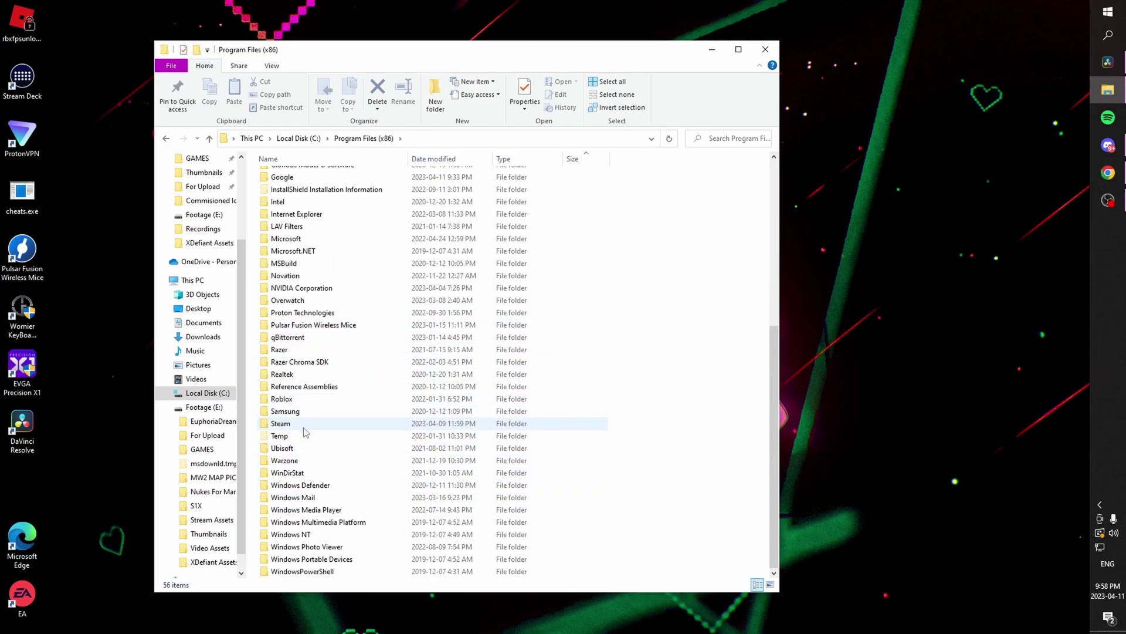
double_click(305, 448)
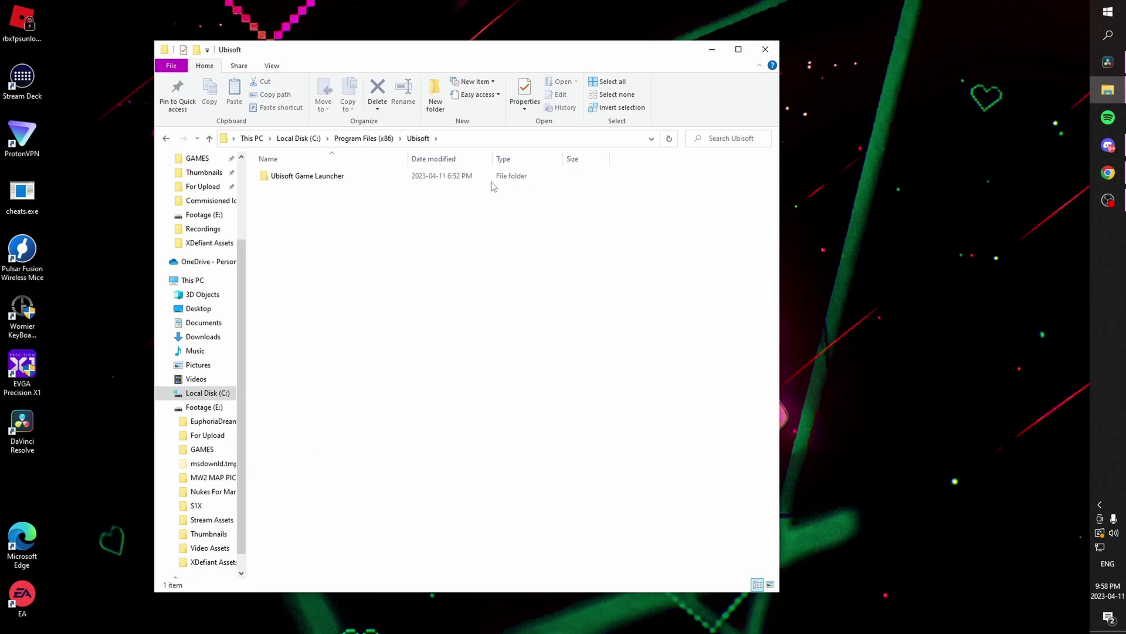
double_click(325, 178)
double_click(288, 213)
double_click(283, 176)
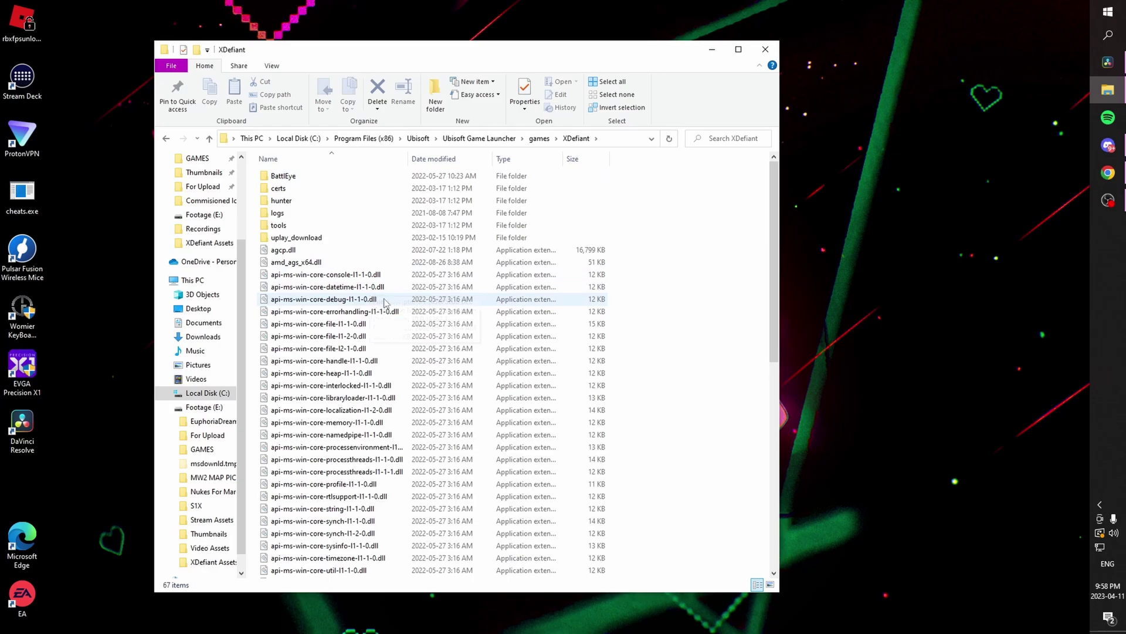
Open the compatibility properties of USF7.exe and move the dialog up so all its settings are in view
scroll(387, 298, down, 10)
scroll(387, 297, down, 2)
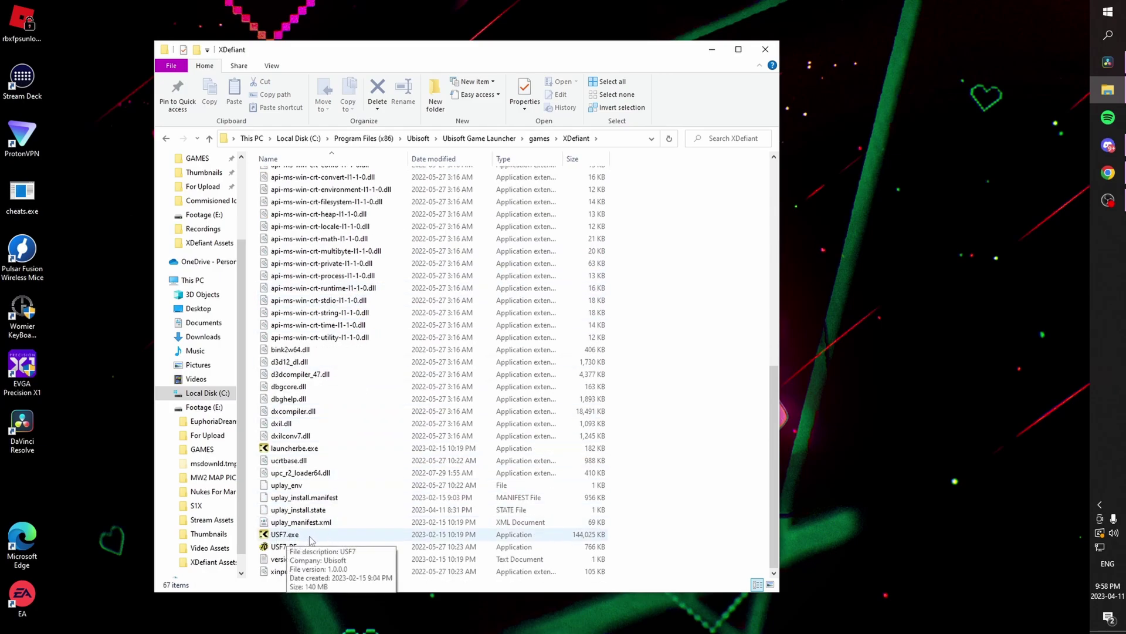
right_click(321, 535)
click(355, 524)
click(403, 348)
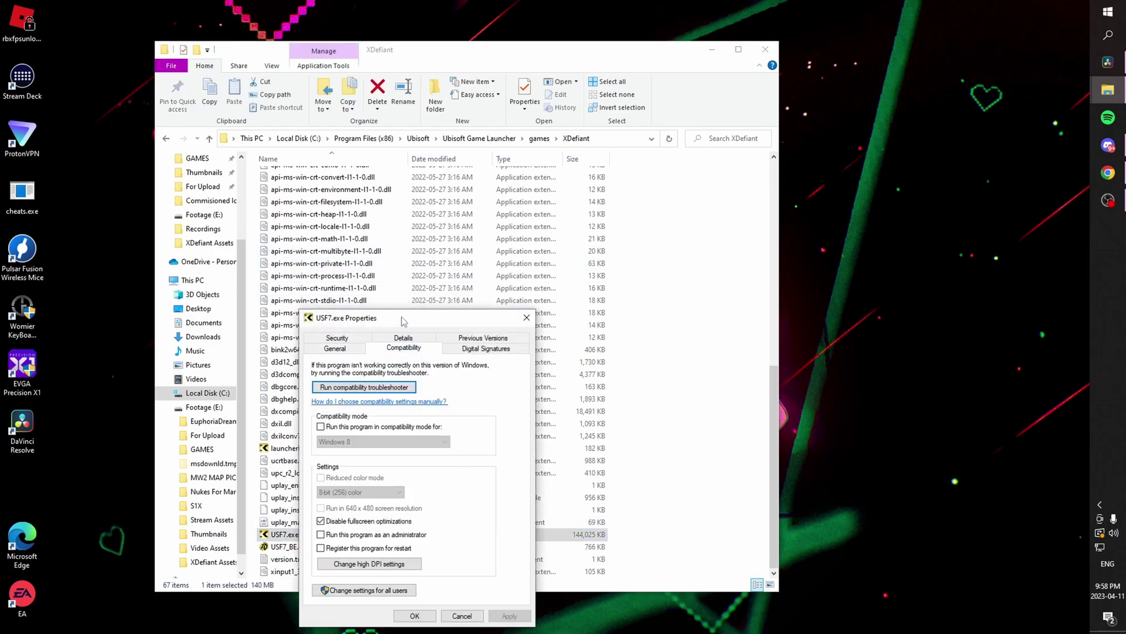
drag(403, 322, 395, 177)
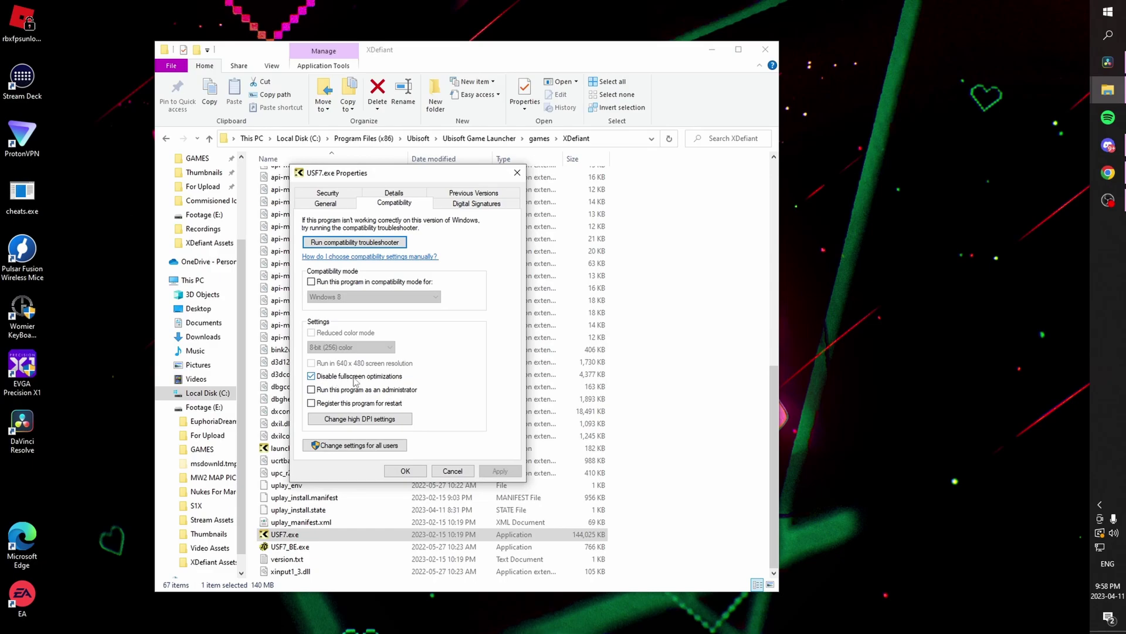
Confirm the high DPI scaling override for USF7.exe with scaling performed by Application, and apply the compatibility settings
click(365, 419)
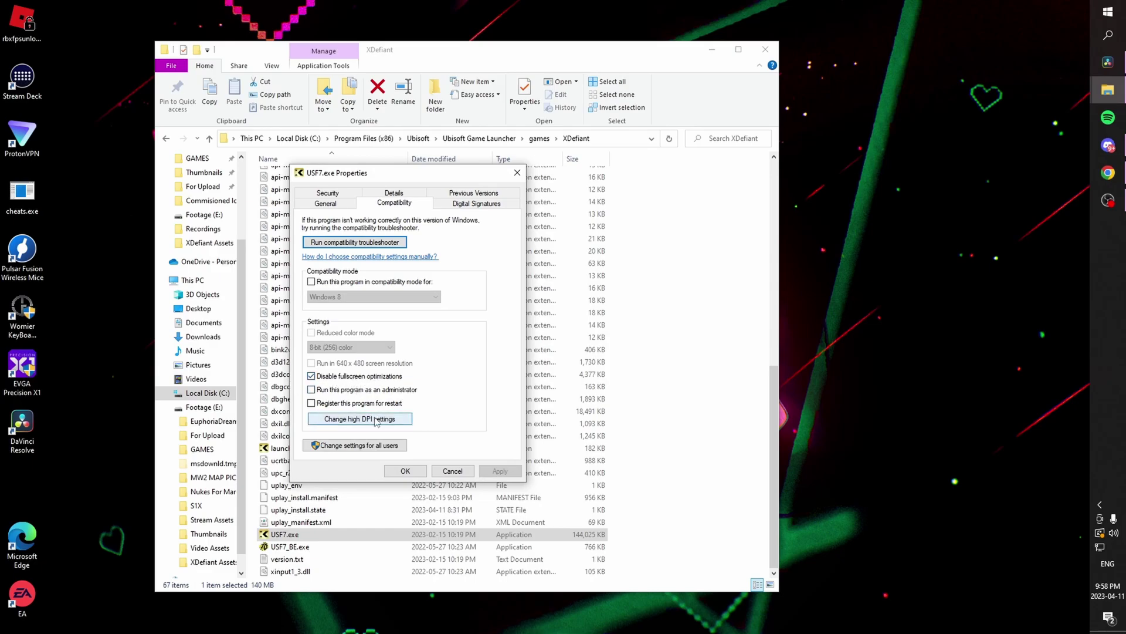
drag(411, 229, 539, 227)
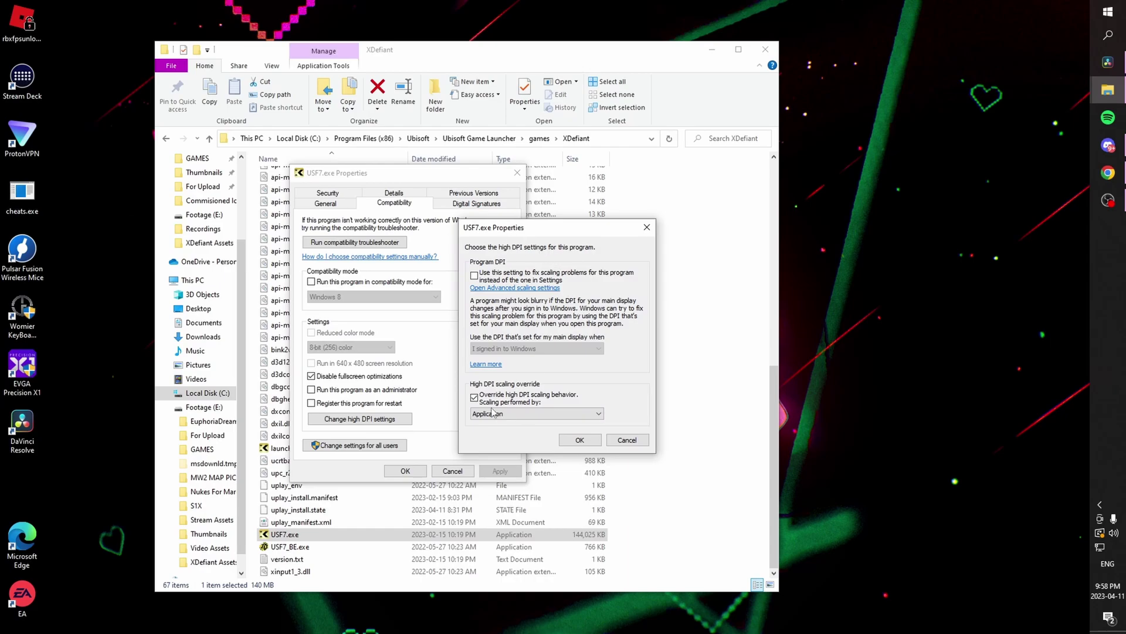
click(537, 414)
click(623, 462)
click(580, 439)
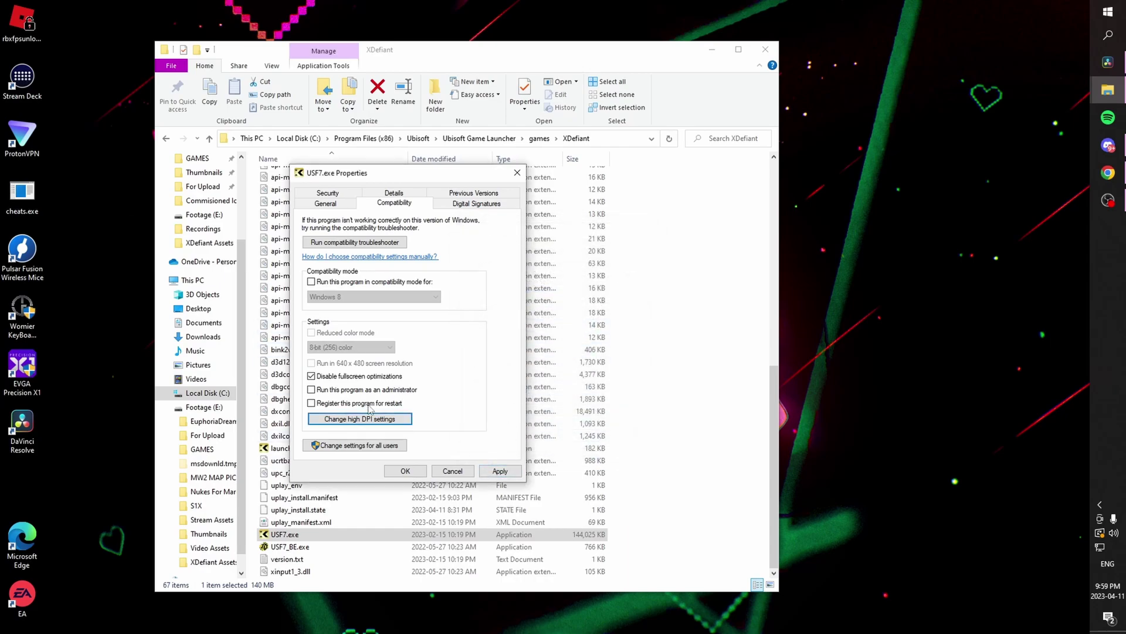
click(500, 471)
click(405, 471)
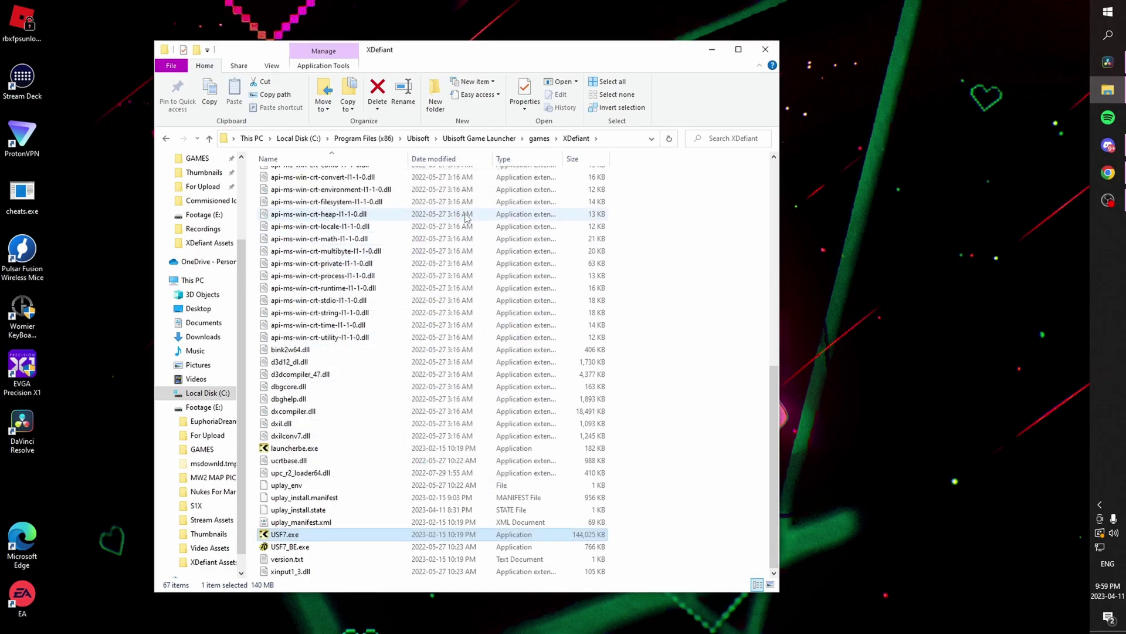